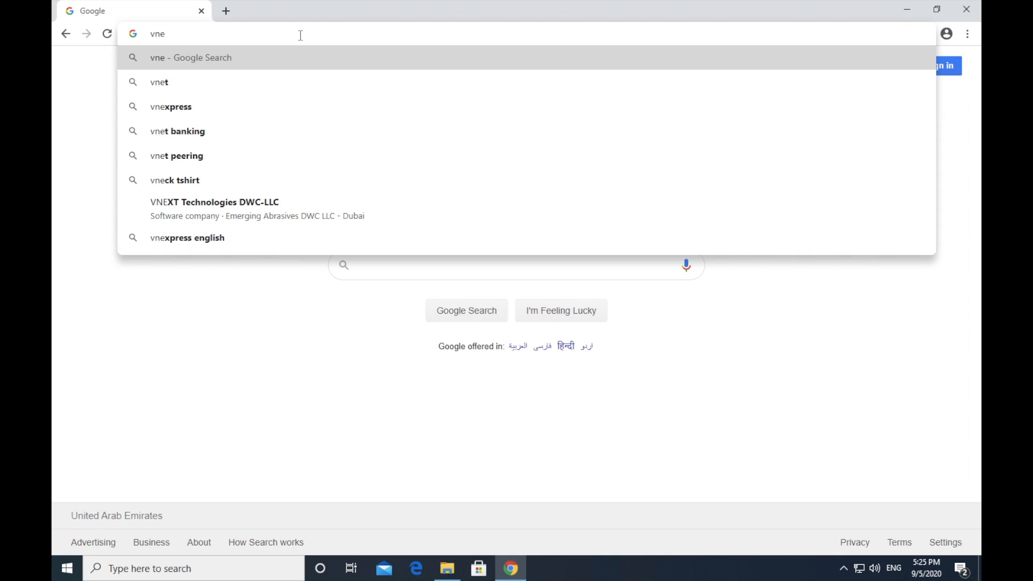
Step: Correct the mistyped address and go to the ventoy.net website
type("w")
key("BackSpace")
key("BackSpace")
key("BackSpace")
type("en")
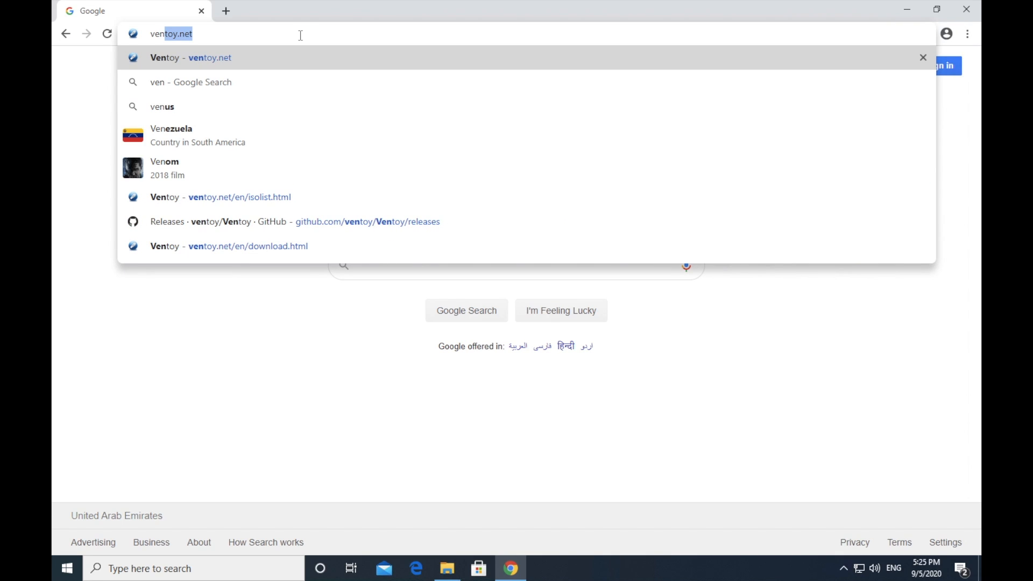
key("Return")
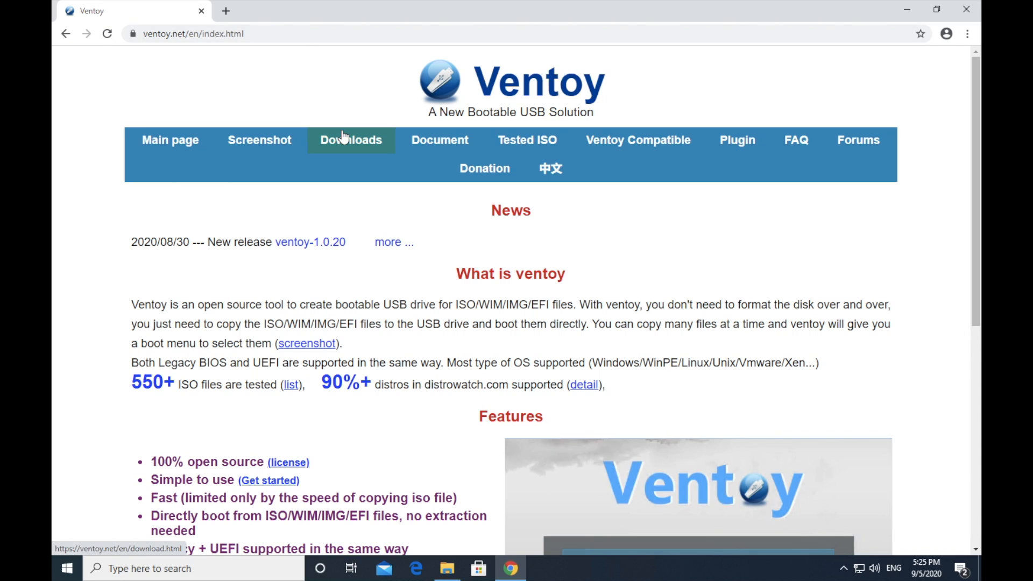
Step: Open Ventoy's Tested ISO page and review the operating systems listed under Windows and Linux
left_click(527, 142)
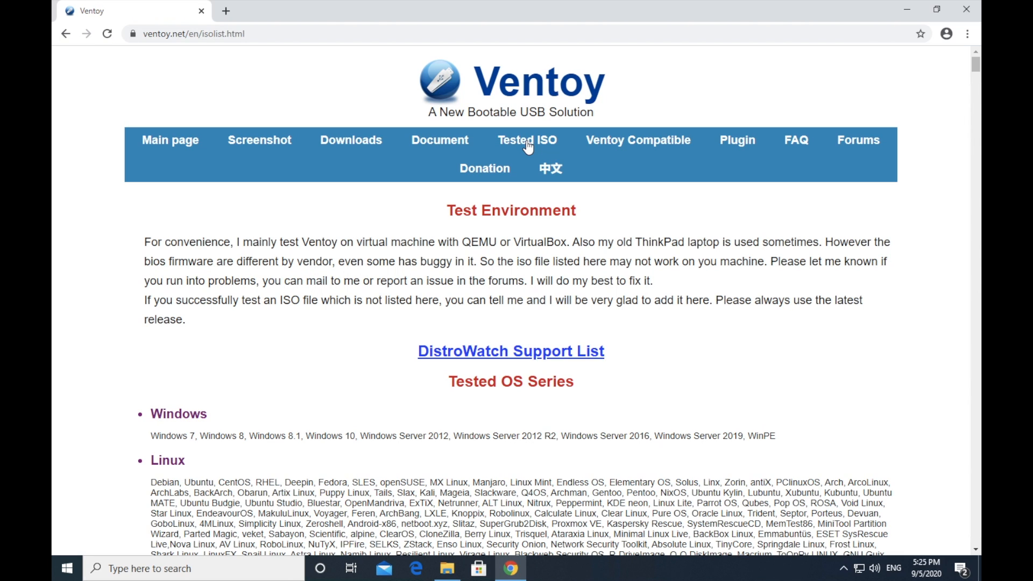
scroll(260, 265, "down", 2)
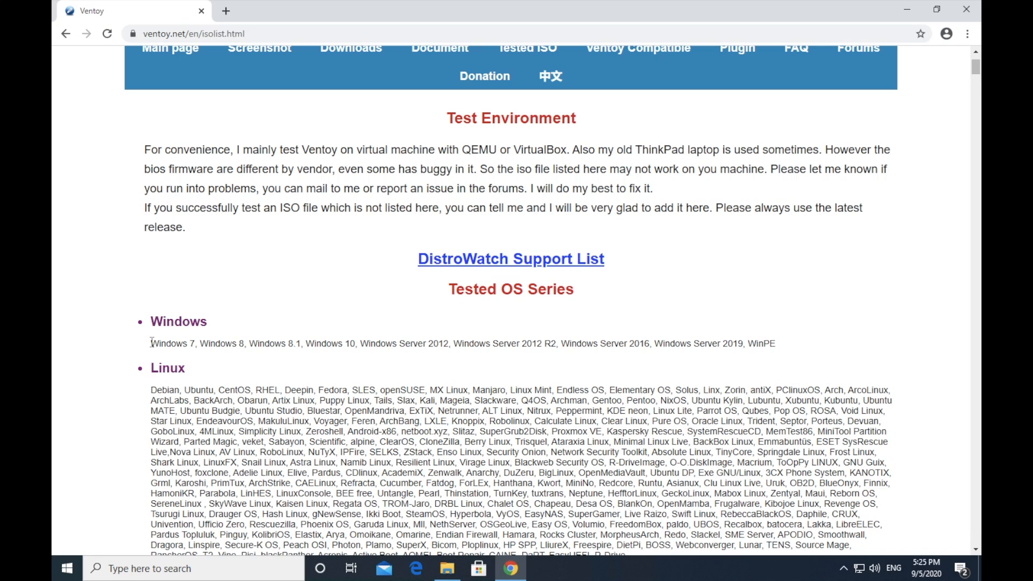
left_click_drag(152, 343, 344, 344)
left_click(479, 330)
left_click_drag(481, 329, 781, 342)
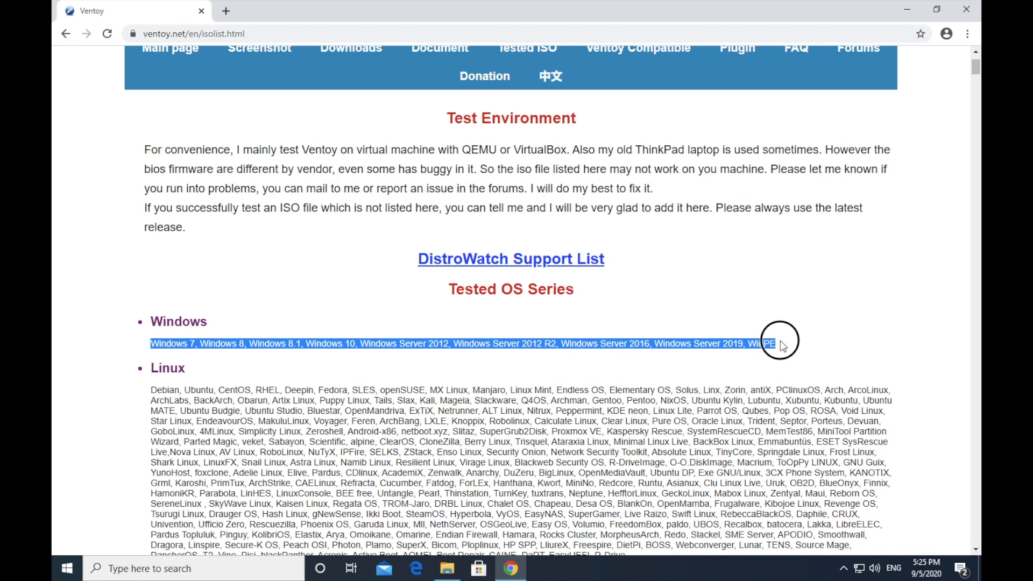
scroll(780, 344, "down", 2)
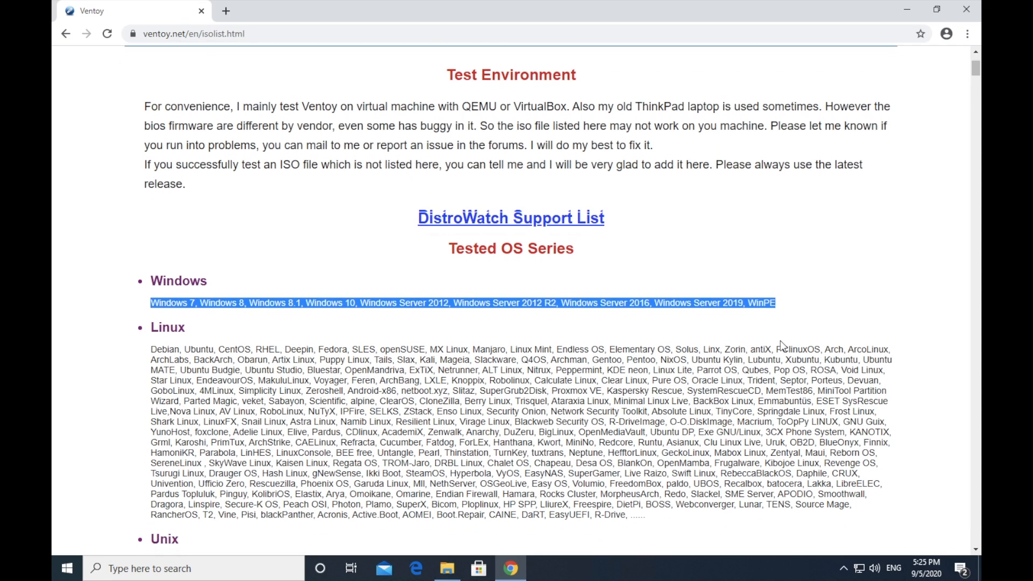
left_click_drag(151, 324, 687, 496)
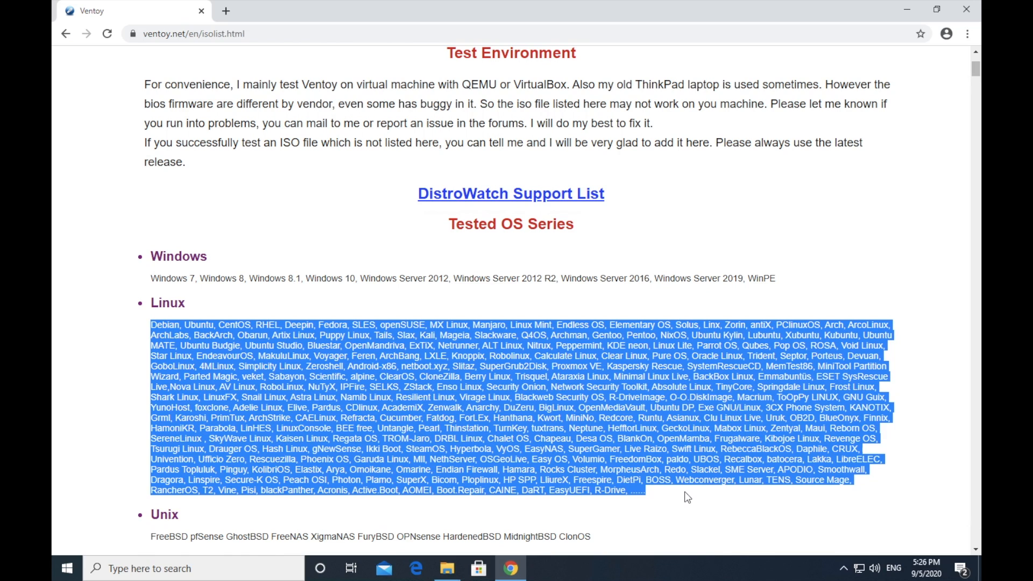
Step: Examine the Windows and WinPE entries in the tested image files table, highlighting the two HBCD_PE_x64 ISO rows
scroll(688, 496, "down", 8)
left_click_drag(412, 169, 387, 170)
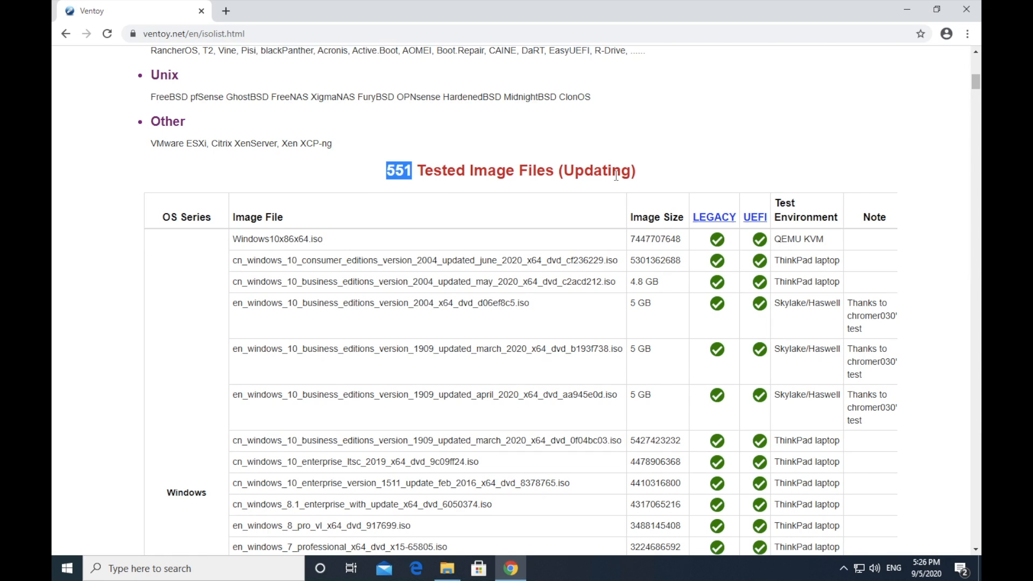
scroll(538, 156, "down", 1)
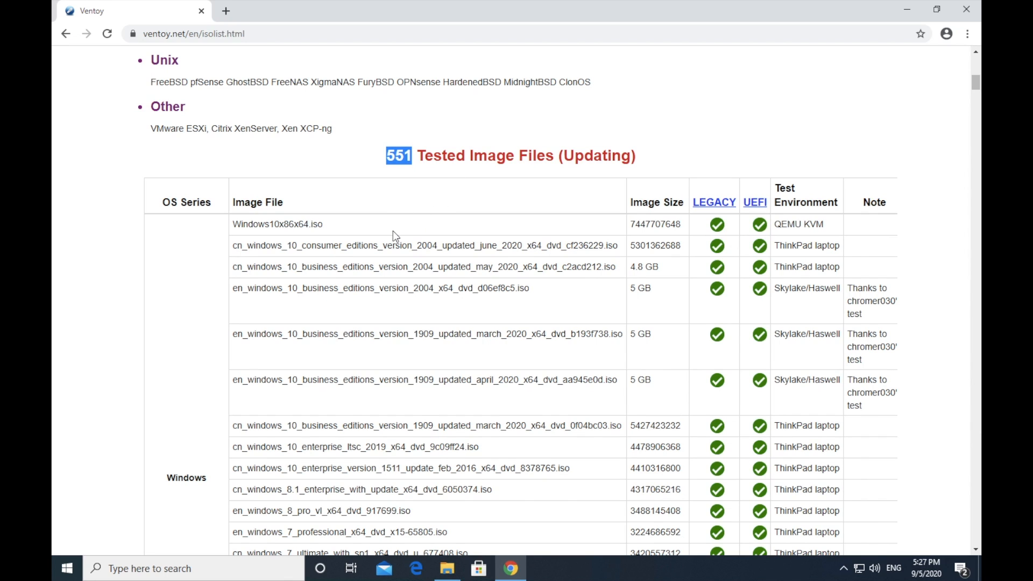
scroll(322, 244, "down", 3)
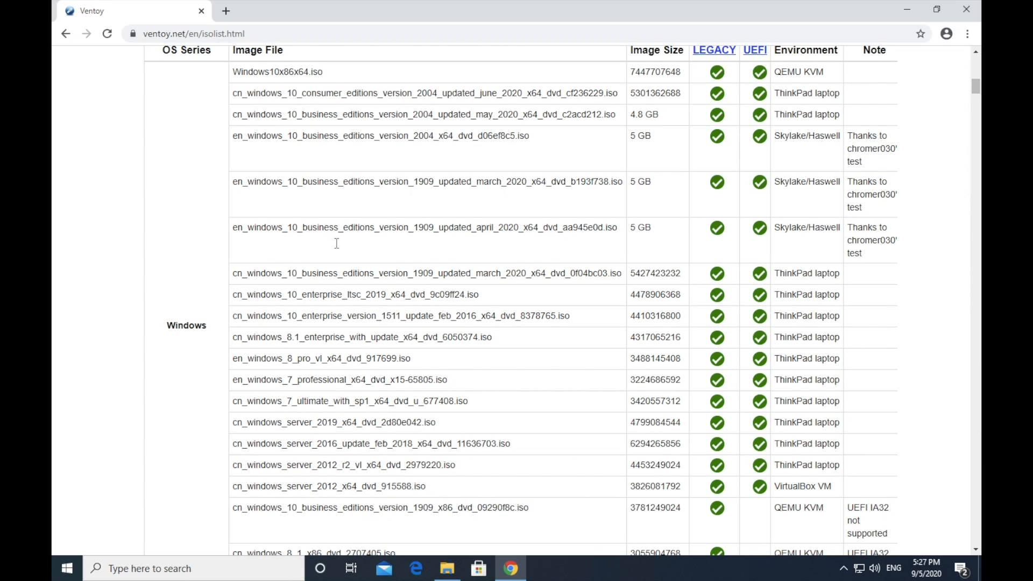
scroll(337, 243, "down", 2)
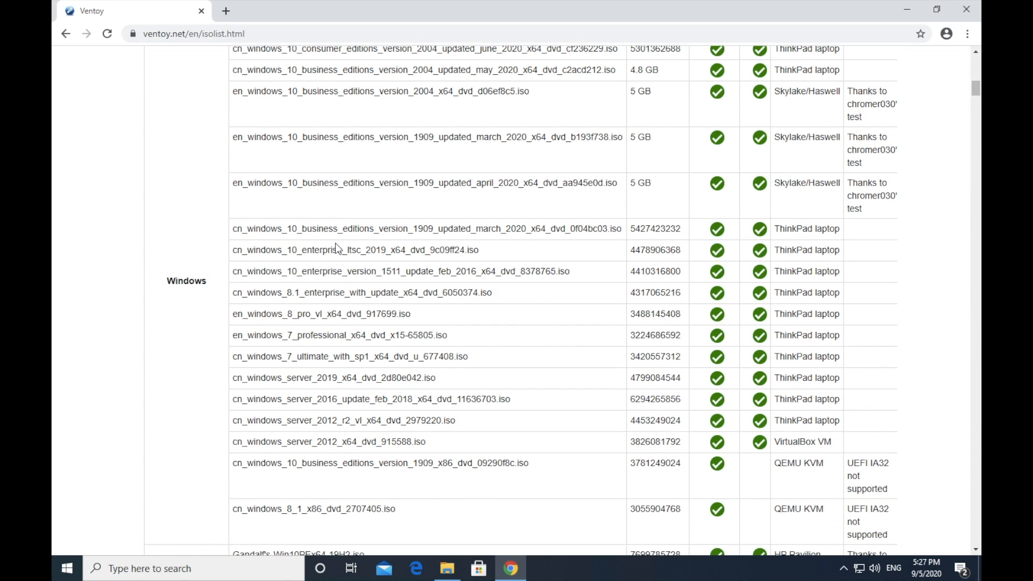
scroll(335, 245, "down", 2)
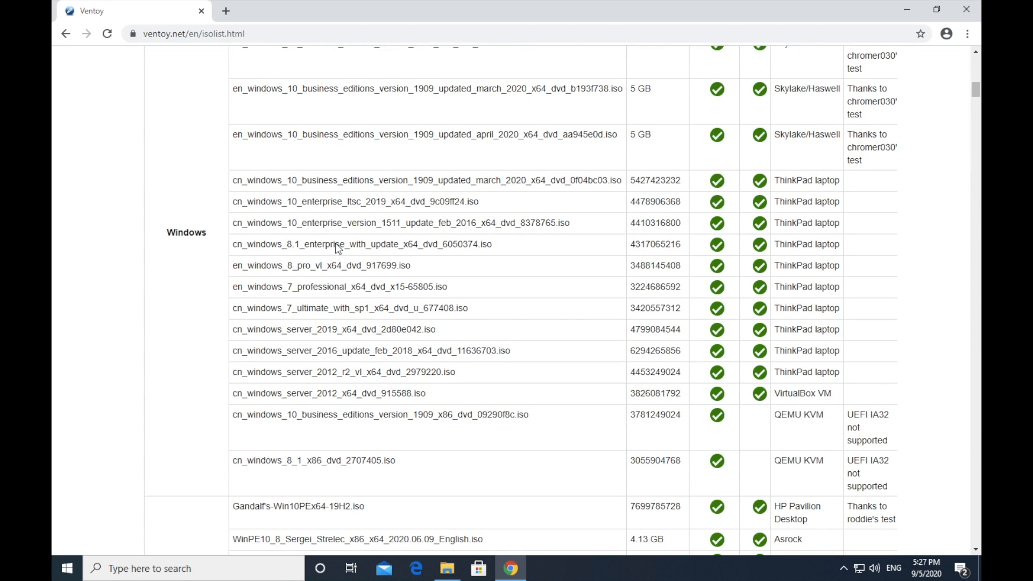
scroll(335, 244, "down", 3)
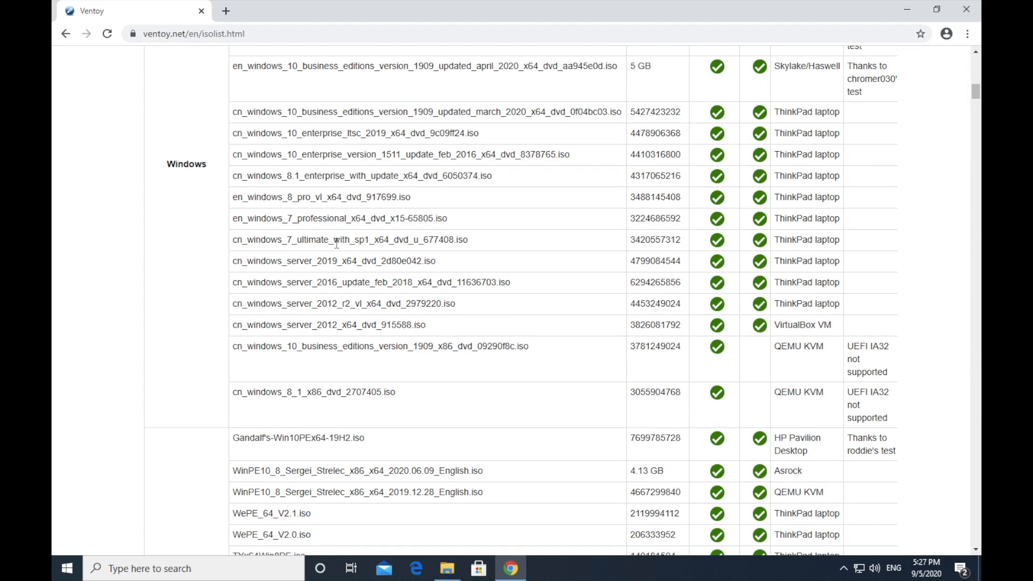
scroll(337, 243, "down", 1)
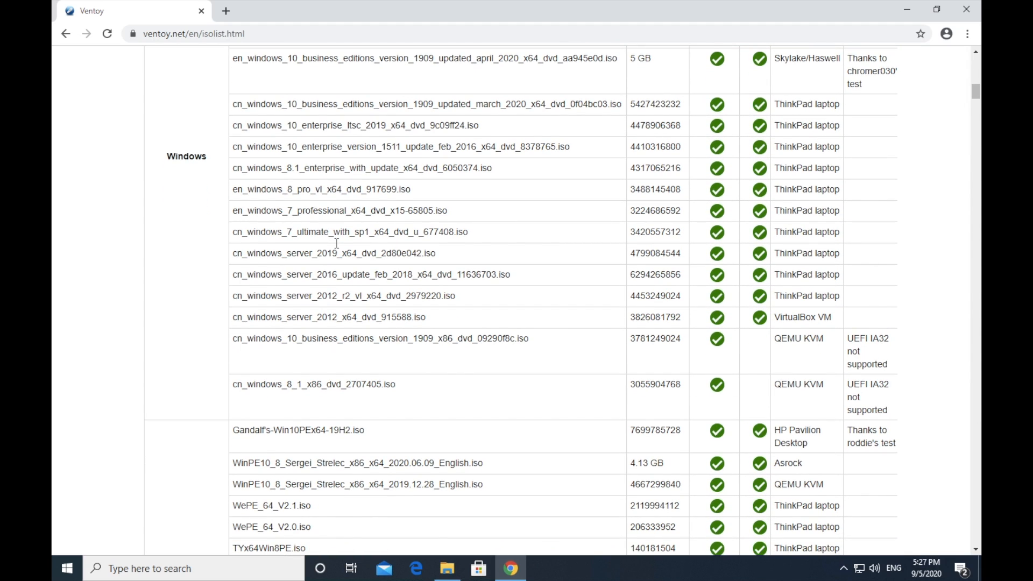
scroll(337, 243, "down", 5)
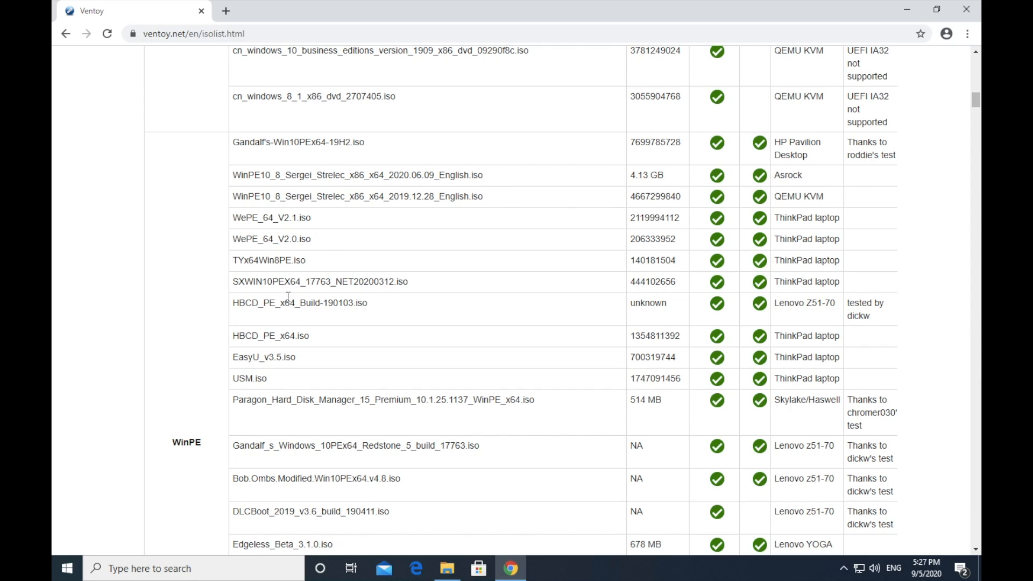
left_click_drag(236, 303, 314, 339)
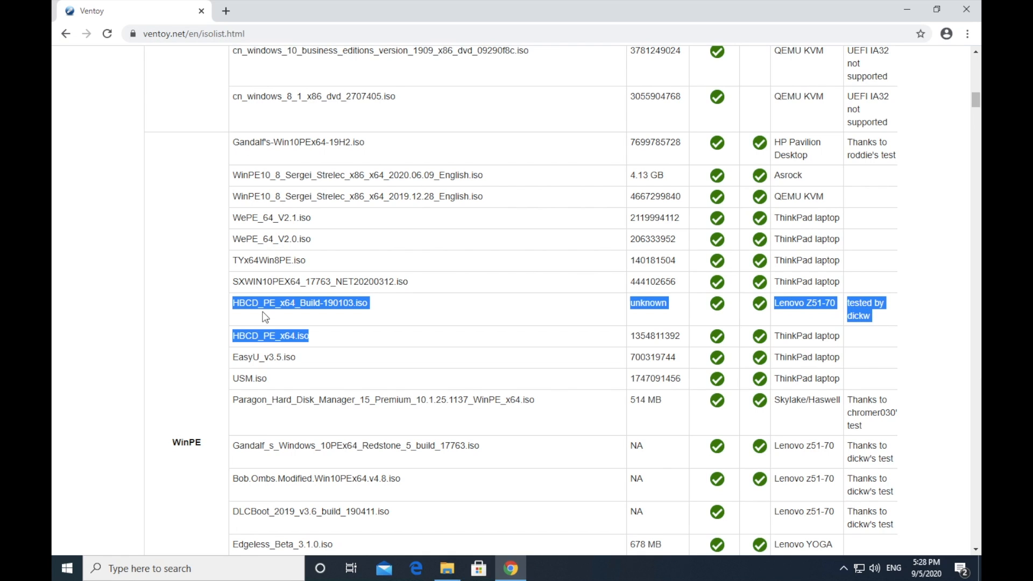
Step: Return to the header of the tested image files table and check what the UEFI and LEGACY columns mean
scroll(266, 316, "down", 2)
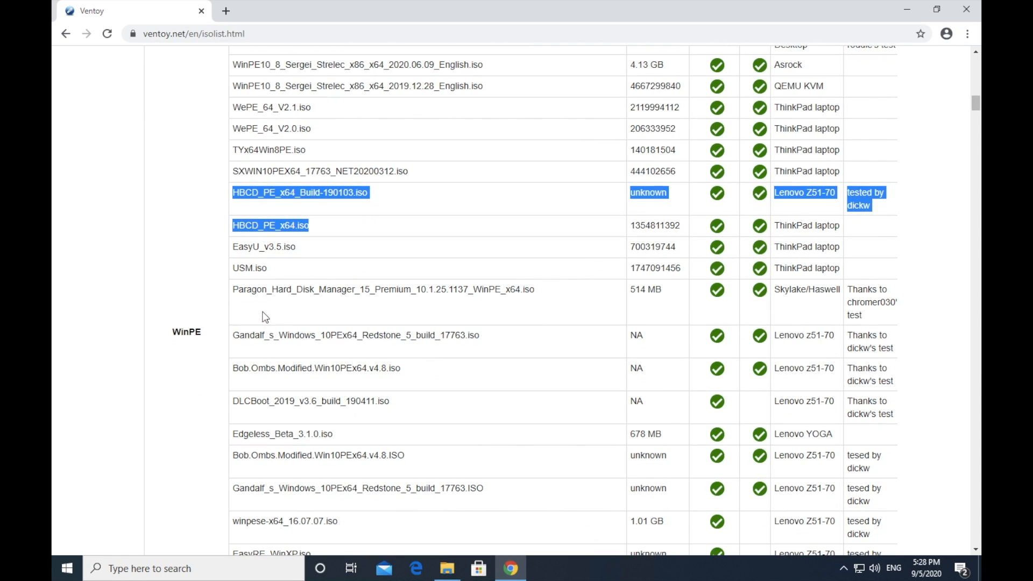
scroll(265, 317, "up", 4)
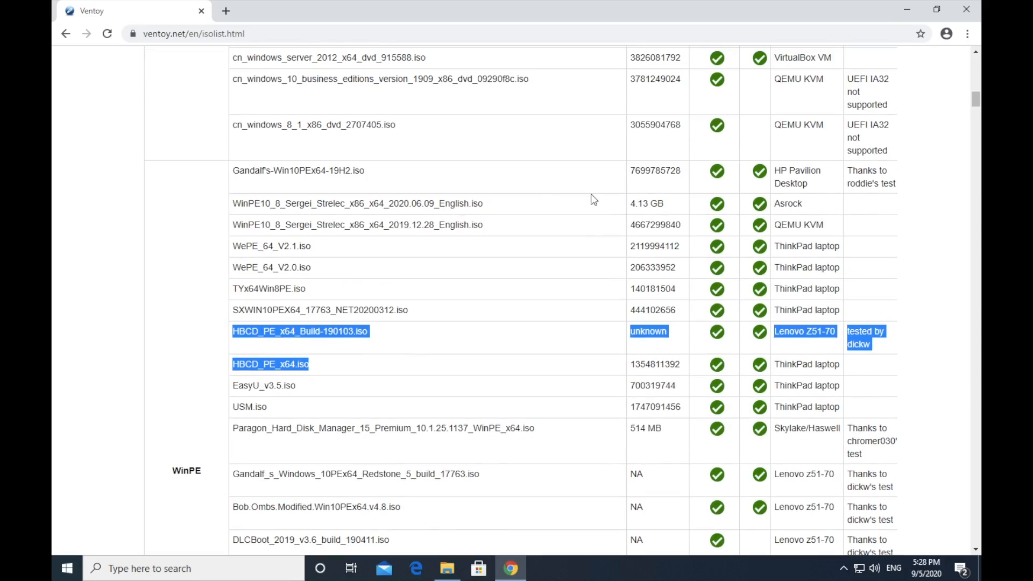
scroll(591, 194, "up", 15)
scroll(591, 195, "down", 3)
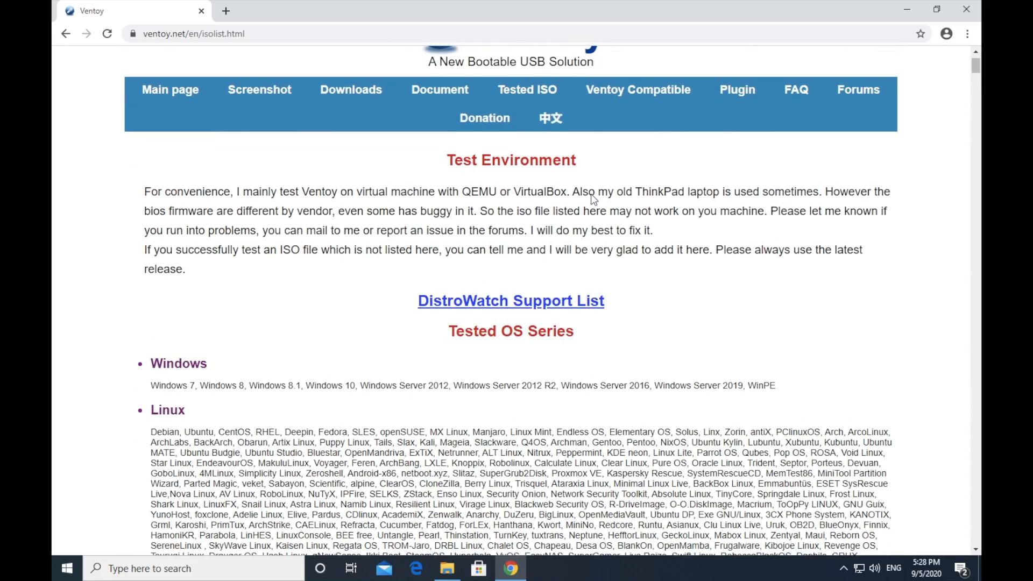
scroll(591, 199, "down", 2)
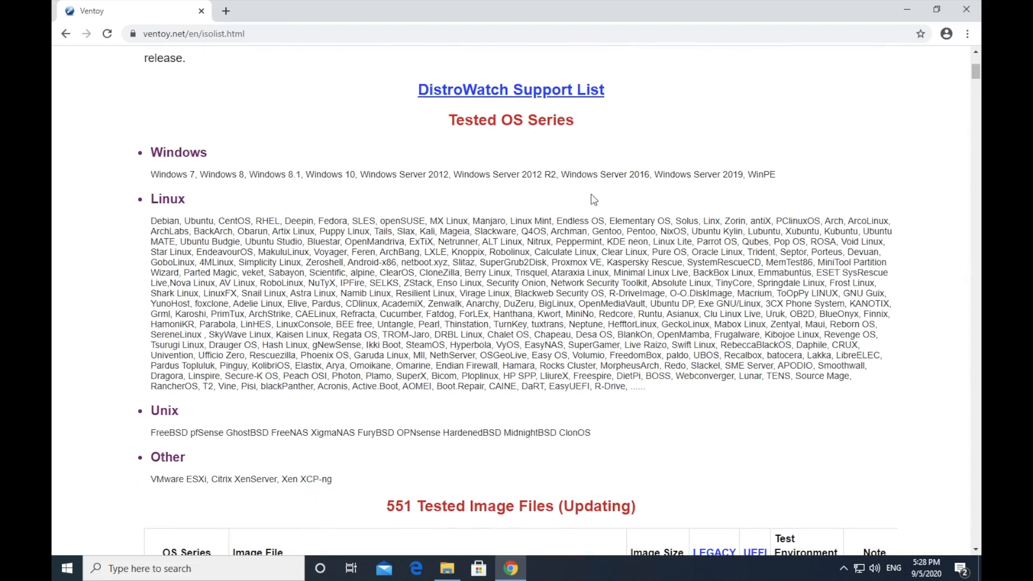
scroll(591, 199, "down", 3)
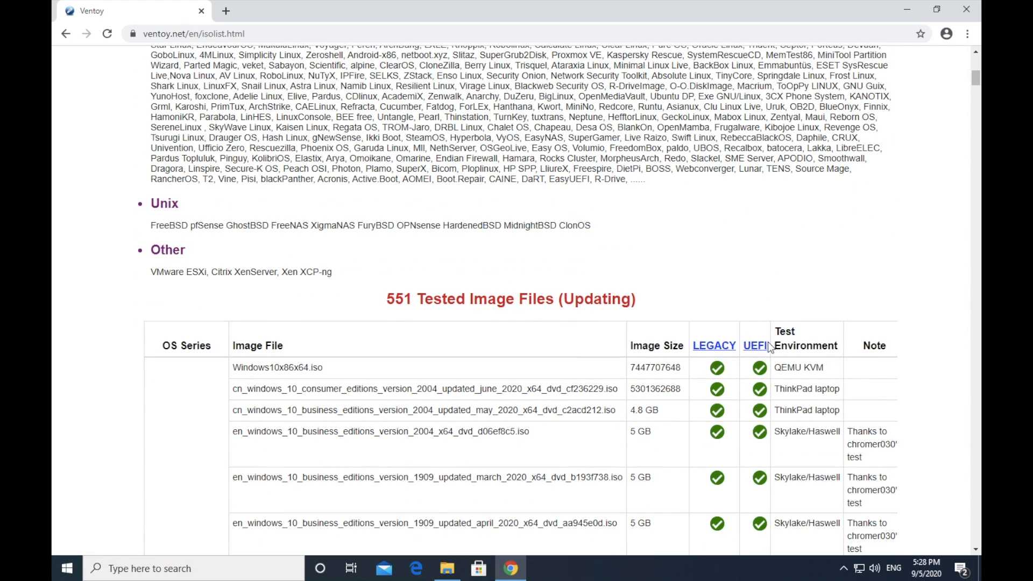
left_click(747, 350)
left_click(699, 349)
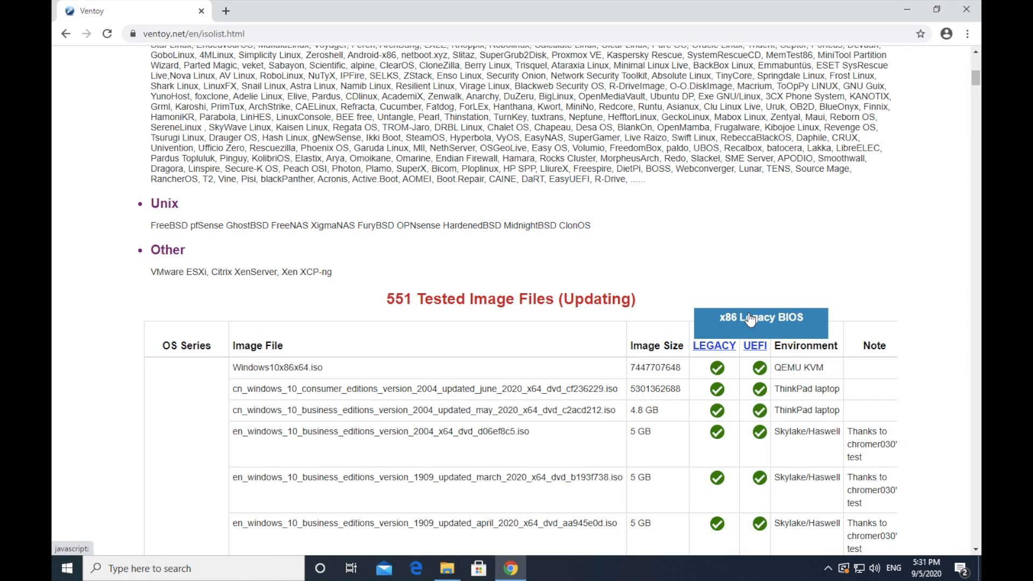
Step: Look through the tested Linux images in the table, from Debian and Ubuntu to Deepin and Fedora
scroll(750, 318, "down", 20)
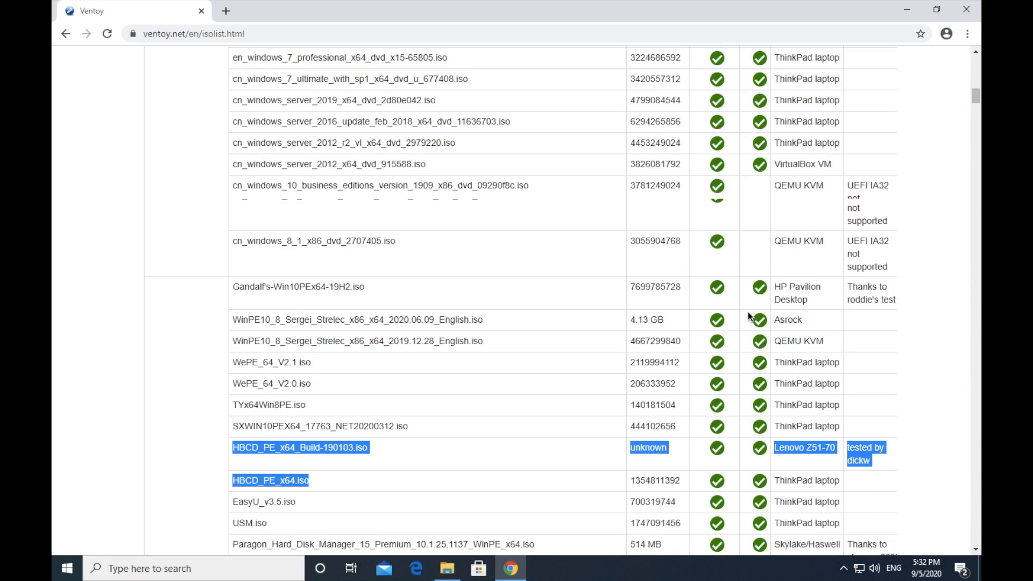
scroll(748, 313, "down", 6)
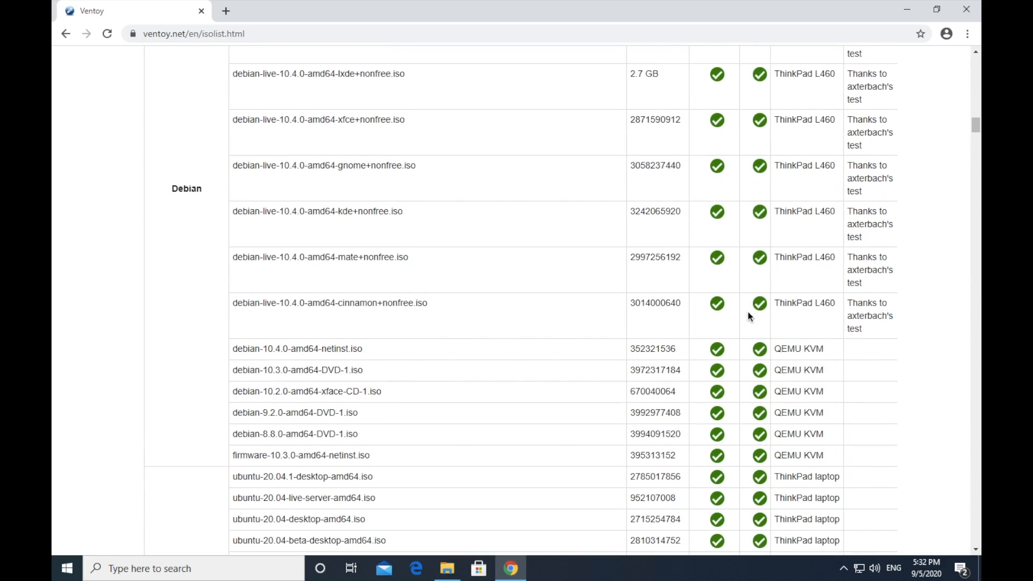
scroll(749, 315, "down", 2)
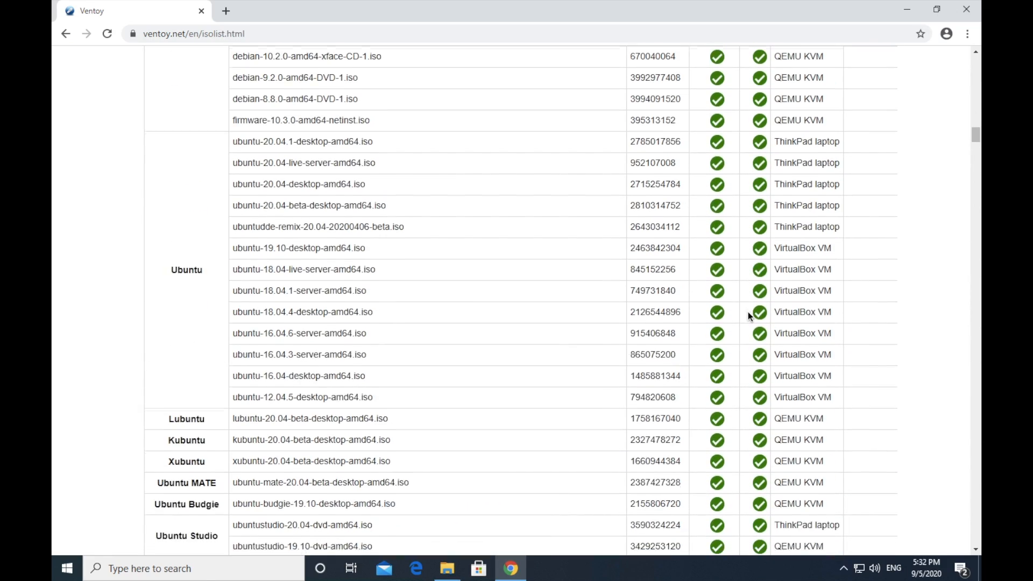
scroll(747, 312, "down", 4)
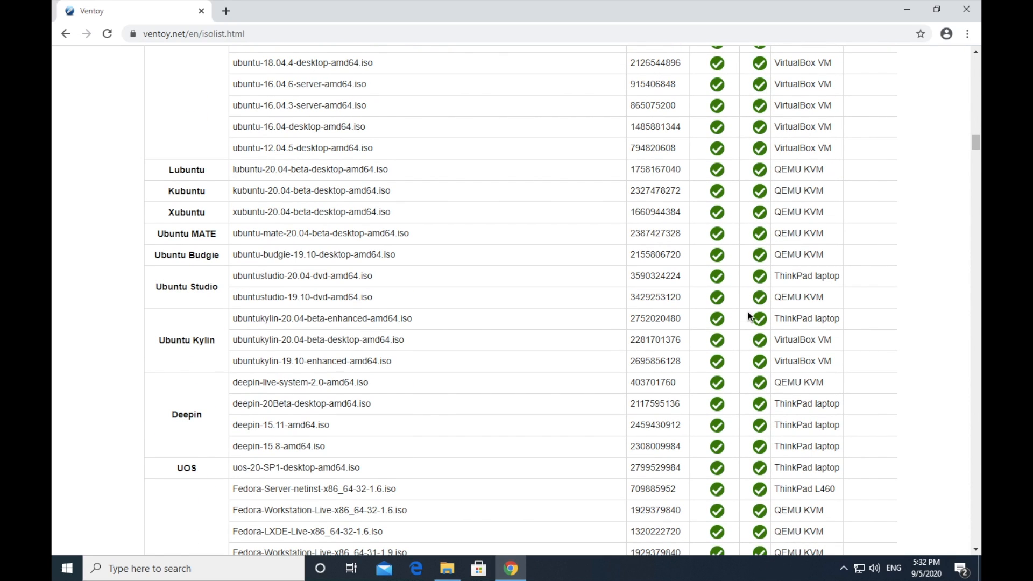
scroll(748, 312, "down", 2)
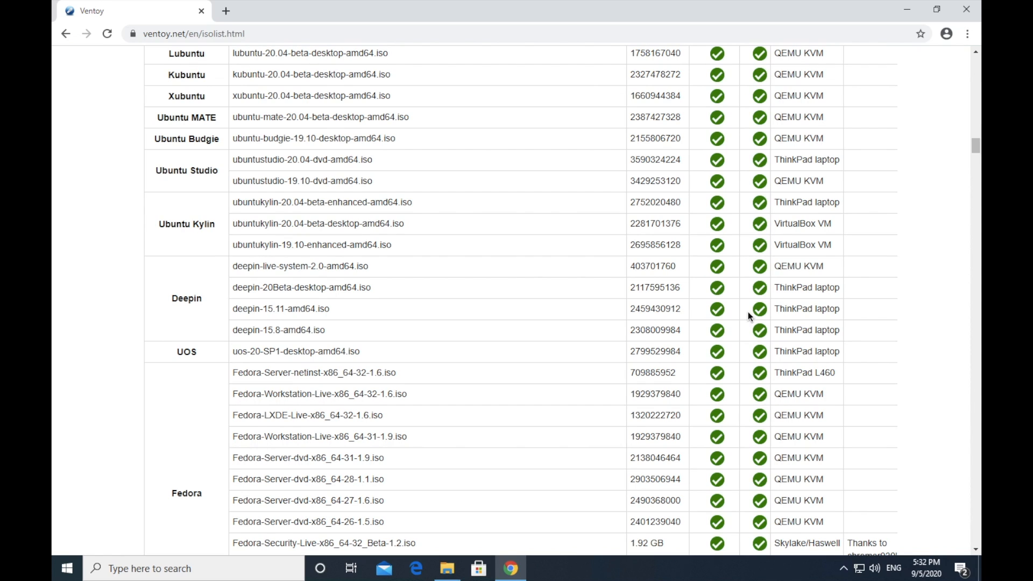
Step: Open Ventoy's Downloads page and follow the ventoy-1.0.20-windows.zip link to the GitHub releases
key("Home")
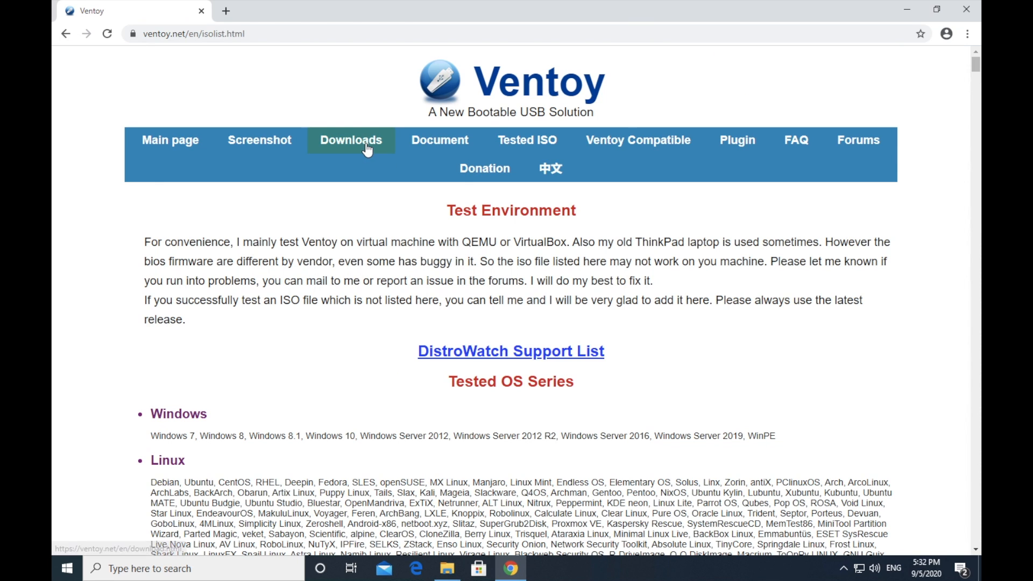
left_click(368, 149)
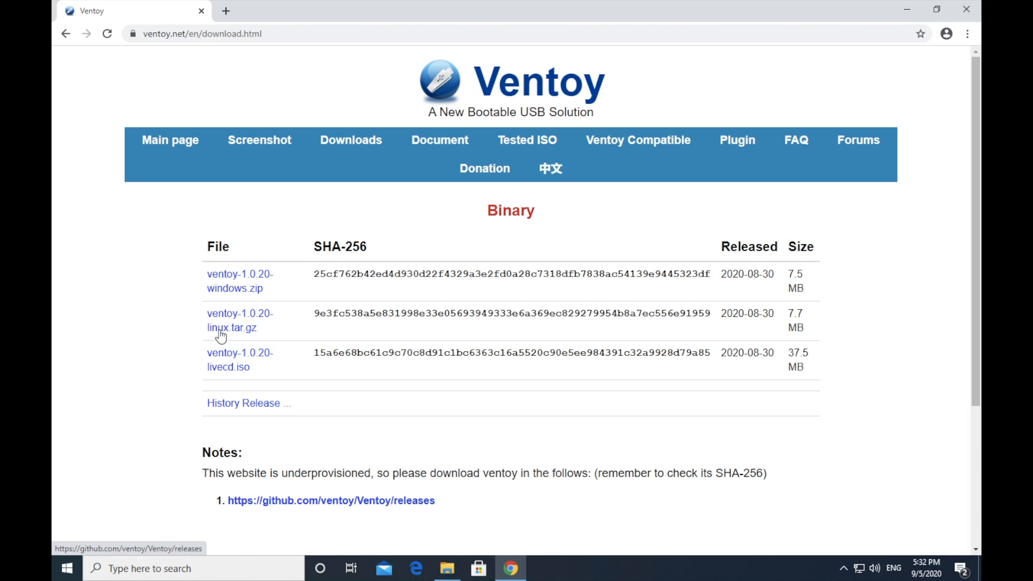
left_click(232, 291)
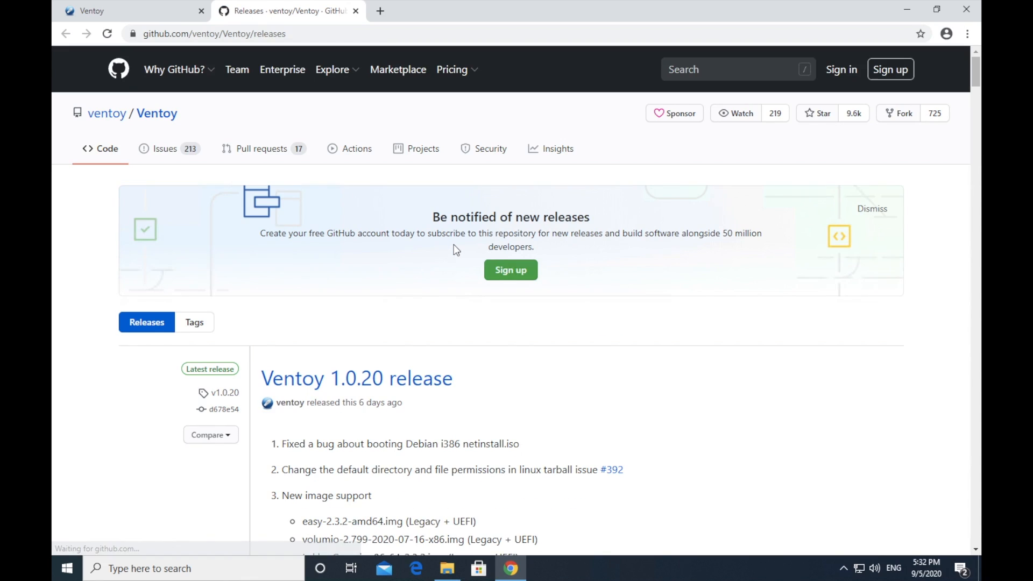
Step: Read through the Ventoy 1.0.20 release notes, checking the new image and ISO support lists with their Legacy and UEFI labels
scroll(453, 245, "down", 3)
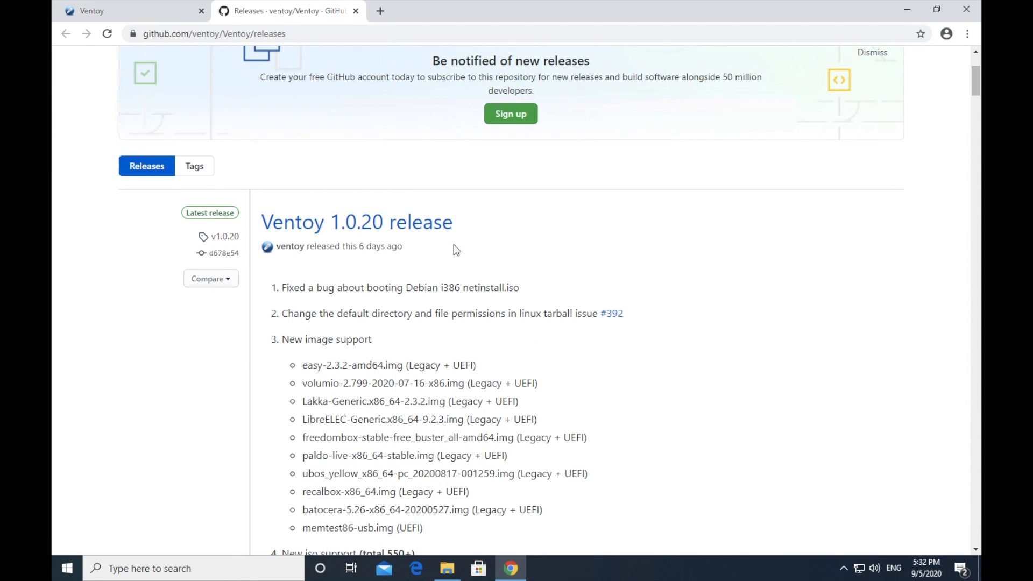
scroll(453, 245, "down", 1)
scroll(454, 244, "down", 1)
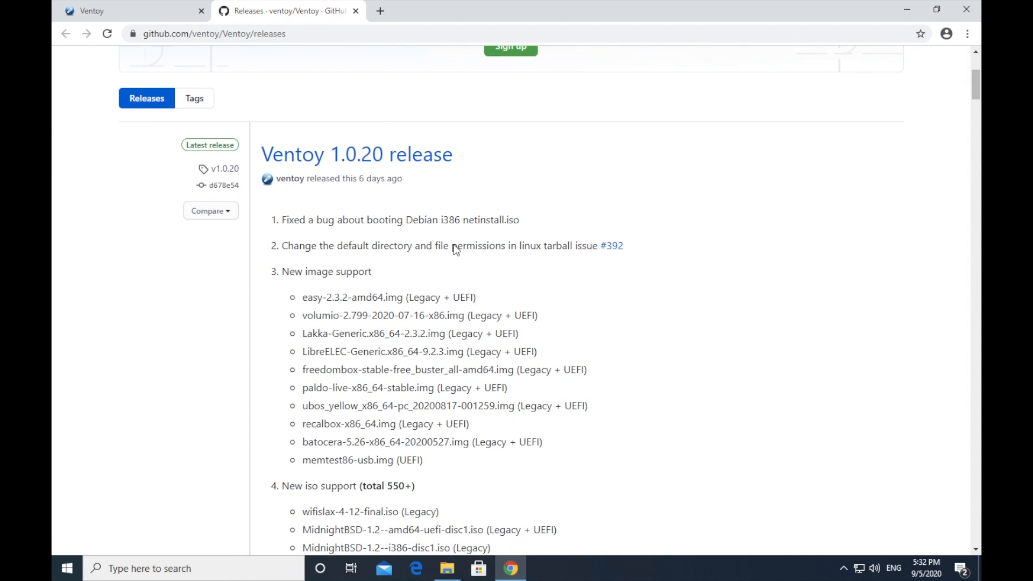
scroll(454, 245, "down", 3)
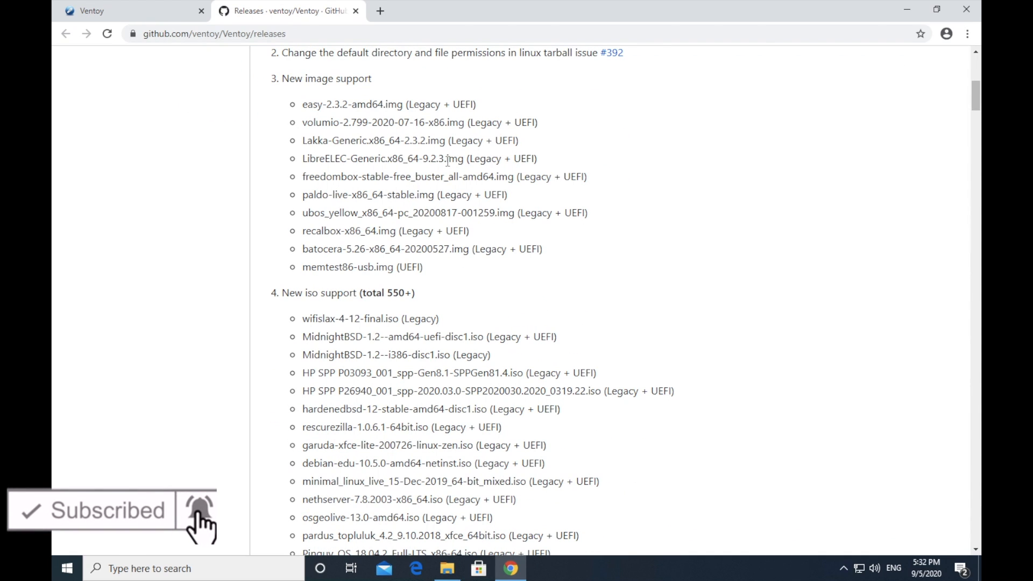
left_click(436, 102)
left_click_drag(476, 104, 406, 104)
scroll(405, 293, "down", 3)
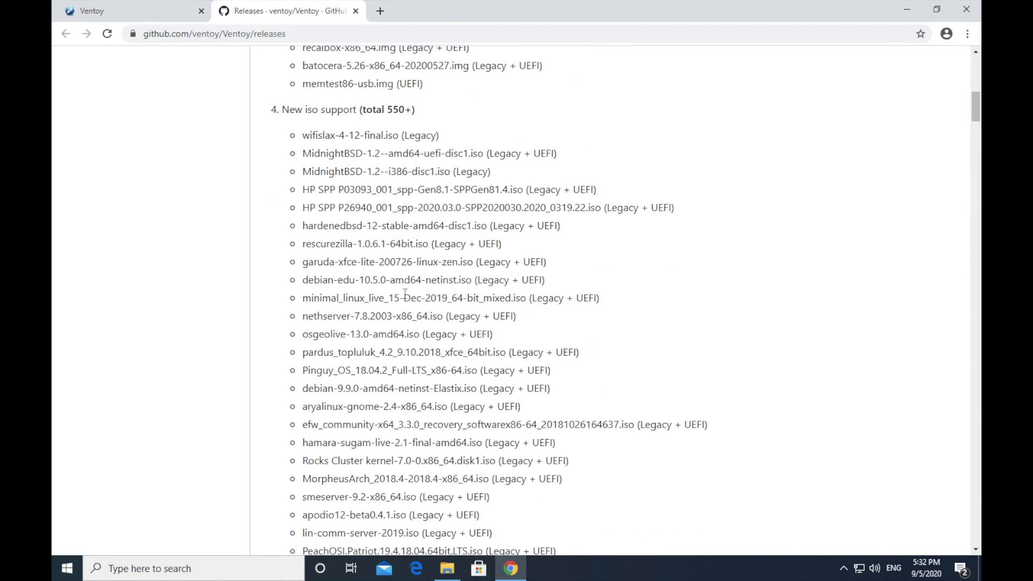
scroll(405, 293, "down", 12)
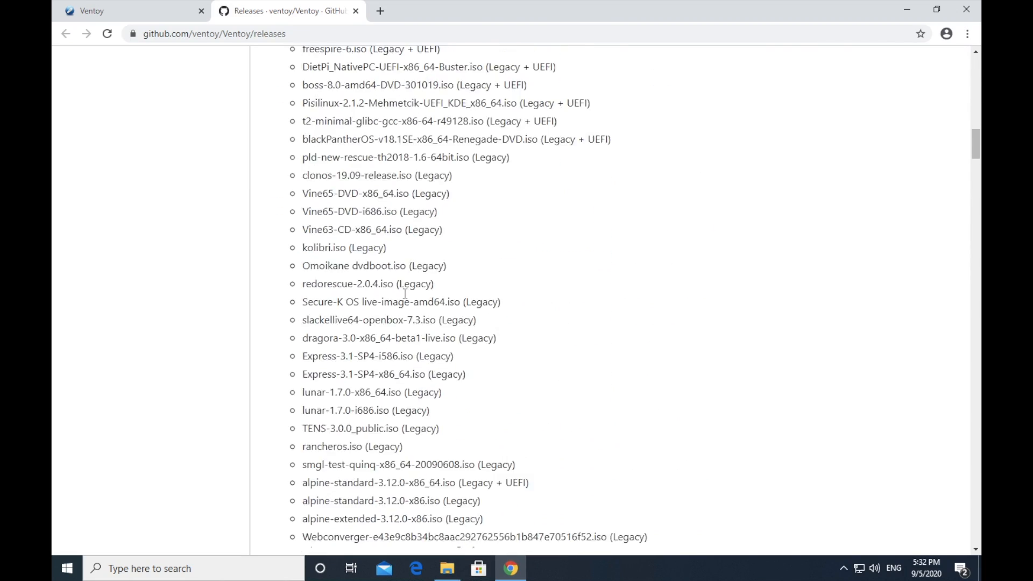
Step: Download ventoy-1.0.20-windows.zip from the release assets and check the archive's contents, closing the archive again
scroll(406, 294, "down", 11)
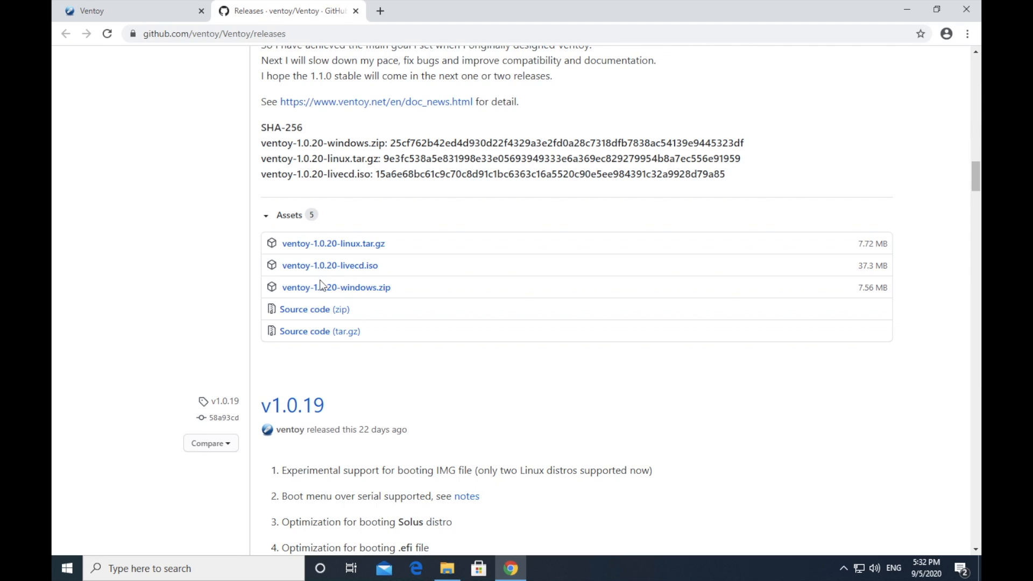
left_click(369, 290)
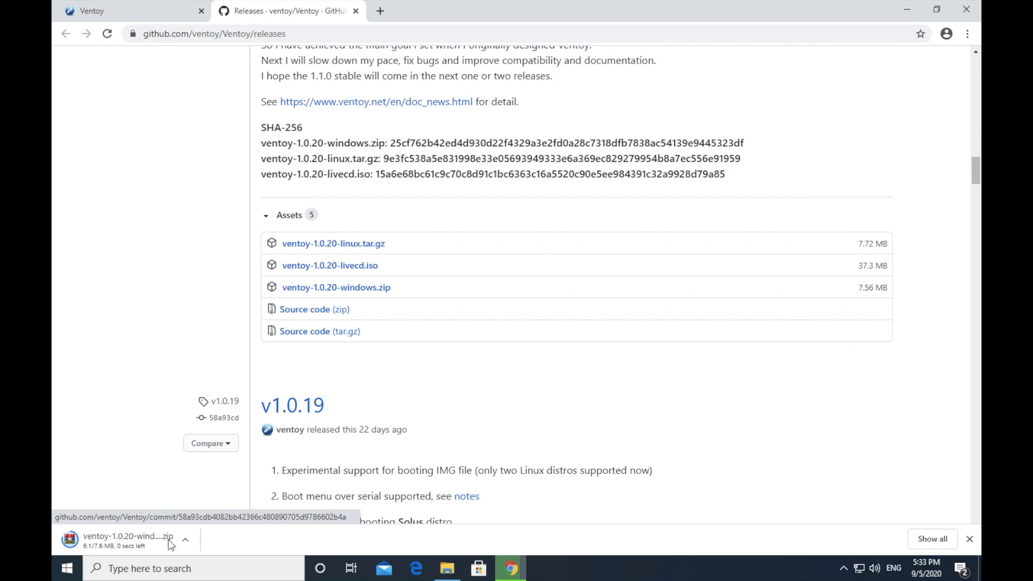
left_click(136, 549)
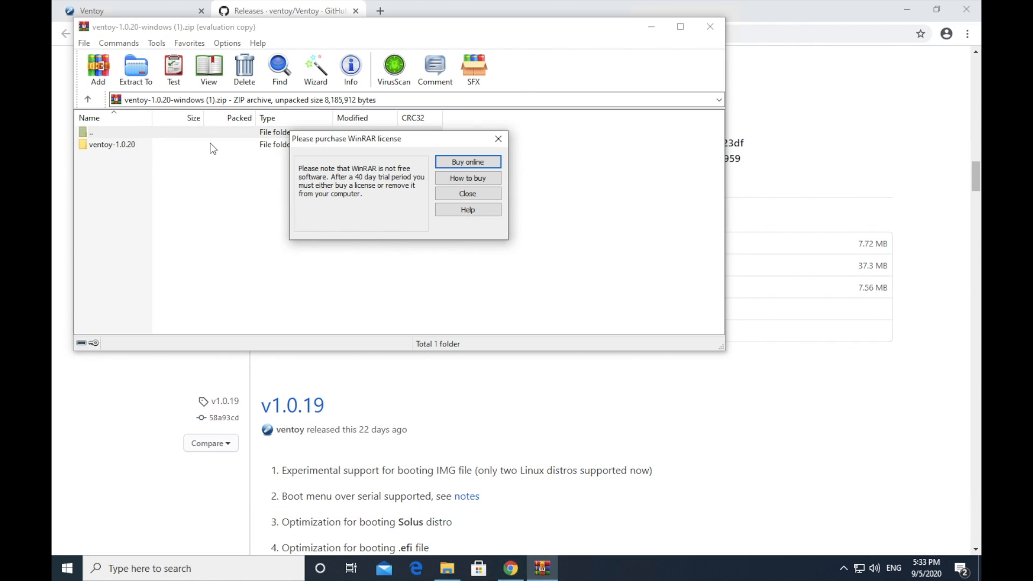
left_click(458, 194)
left_click(710, 26)
Step: Launch Ventoy2Disk.exe from the extracted ventoy-1.0.20 folder in Downloads and allow it to run
double_click(501, 119)
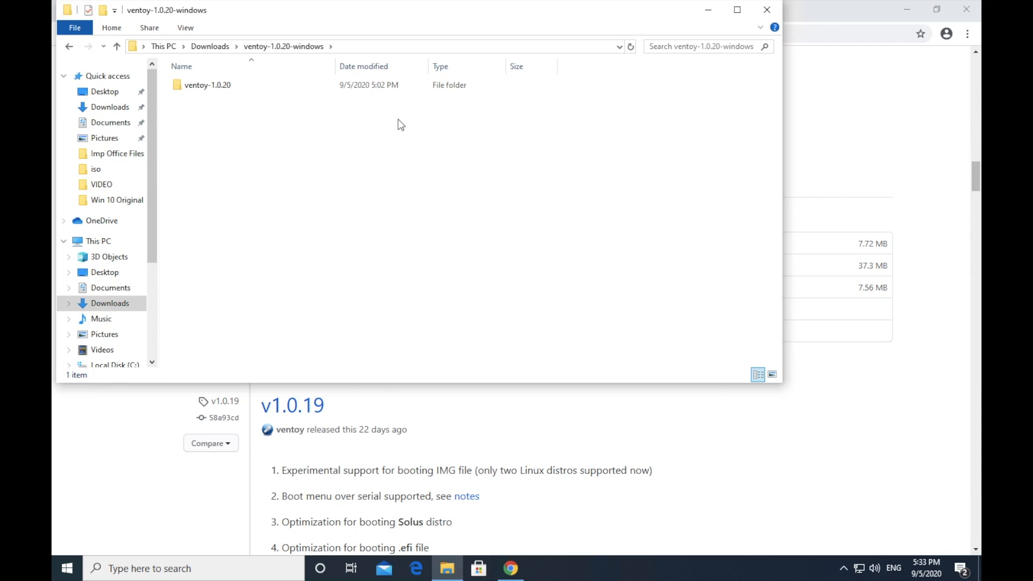
double_click(198, 88)
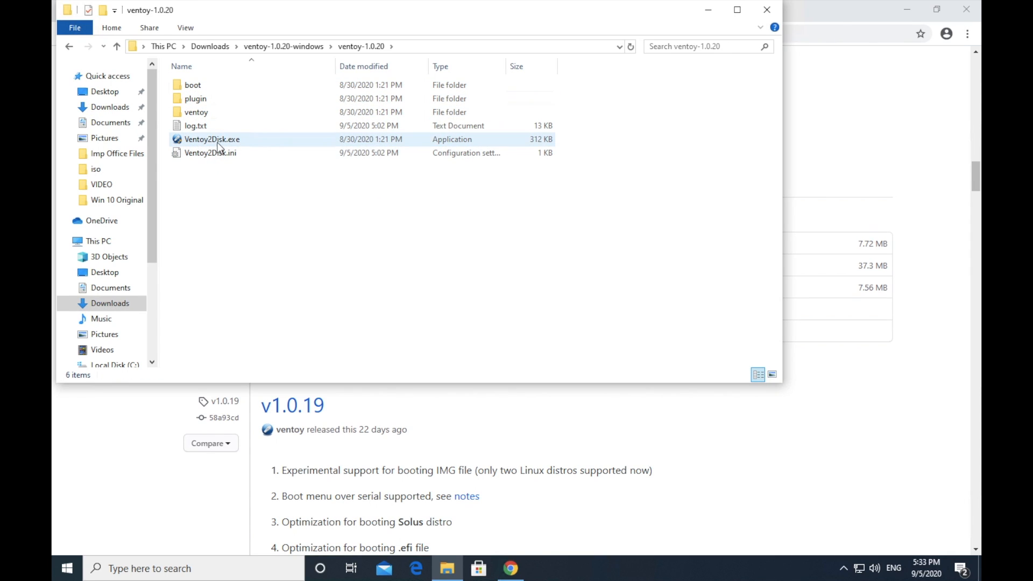
double_click(218, 144)
left_click(496, 365)
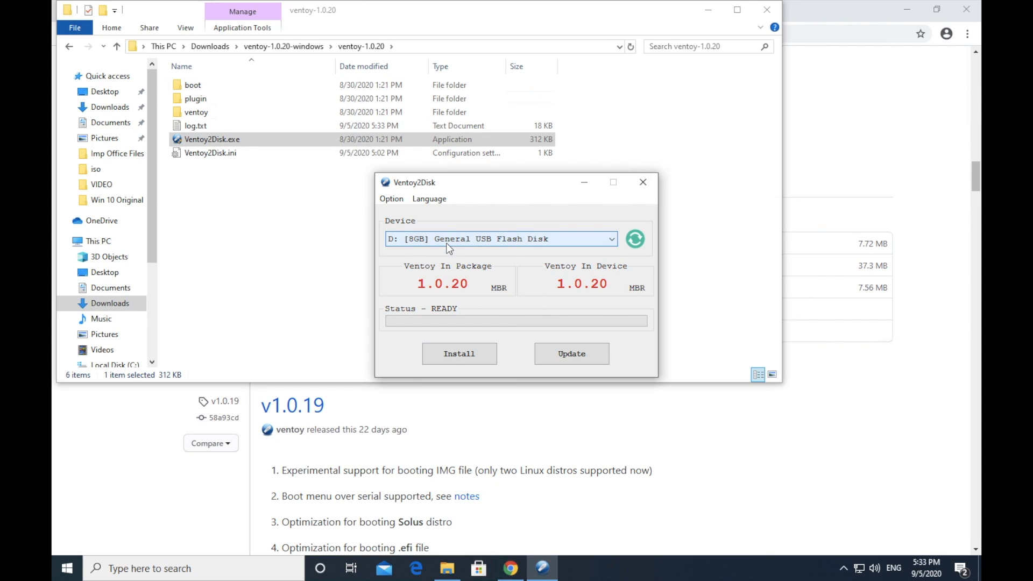
Step: Install Ventoy on the 8GB General USB Flash Disk (D:), accepting the formatting of the disk, and close Ventoy2Disk
left_click(486, 241)
left_click(486, 241)
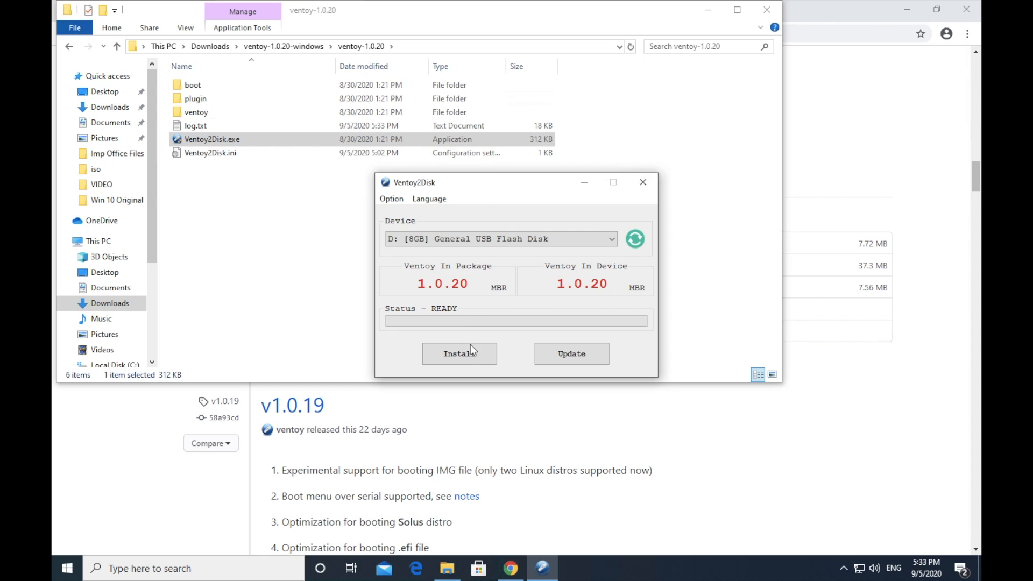
left_click(459, 354)
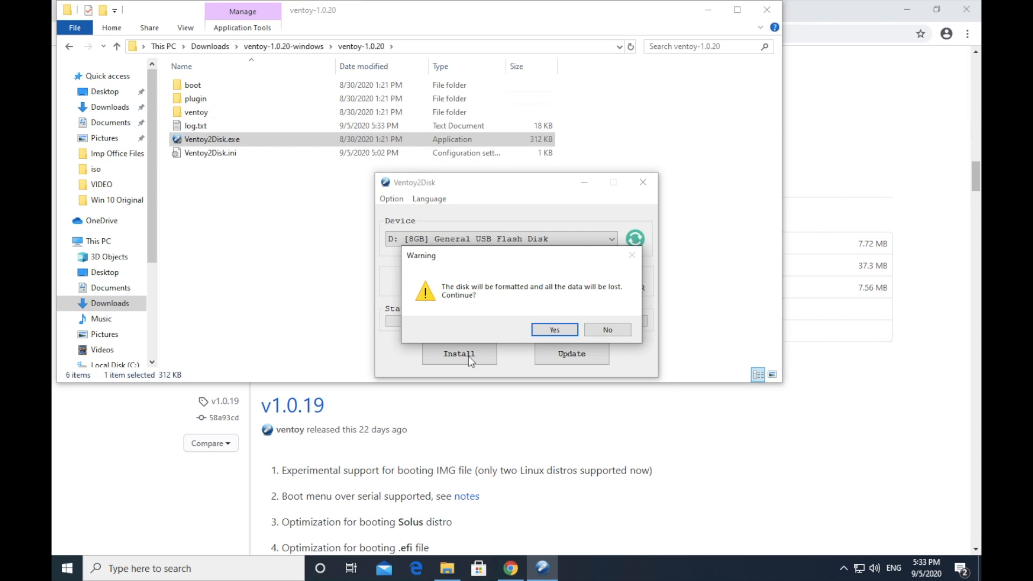
left_click(556, 332)
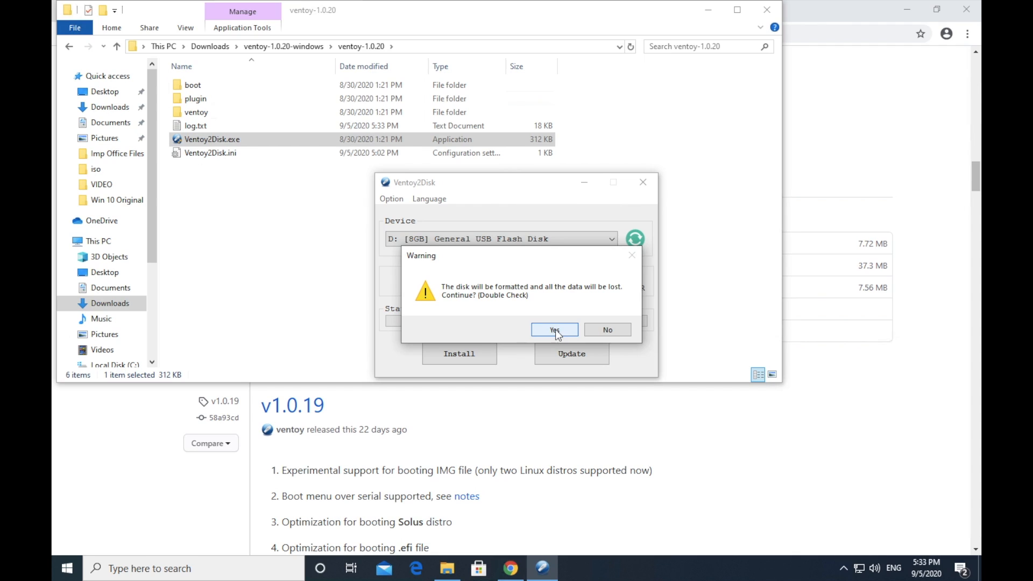
left_click(556, 330)
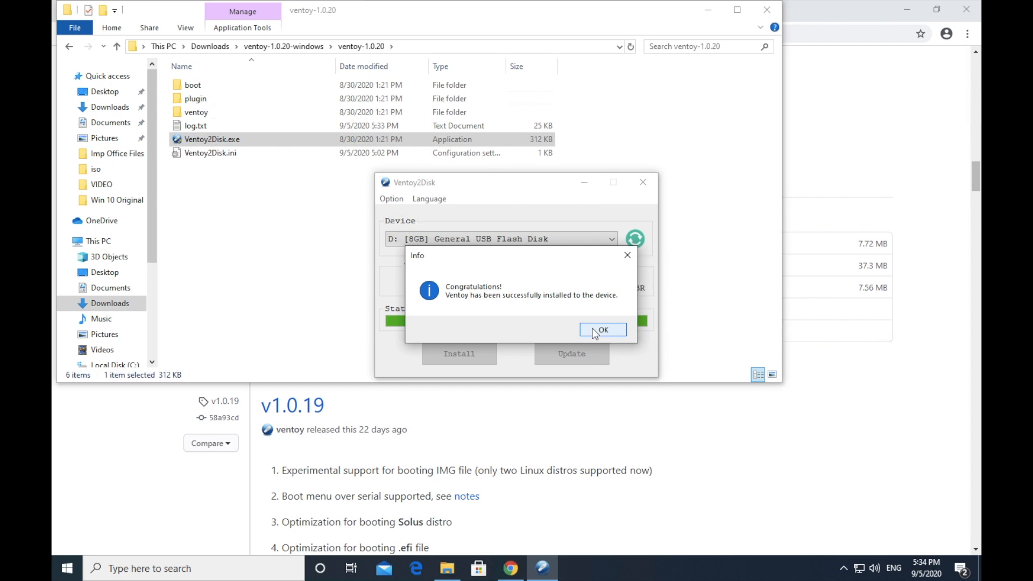
left_click(595, 330)
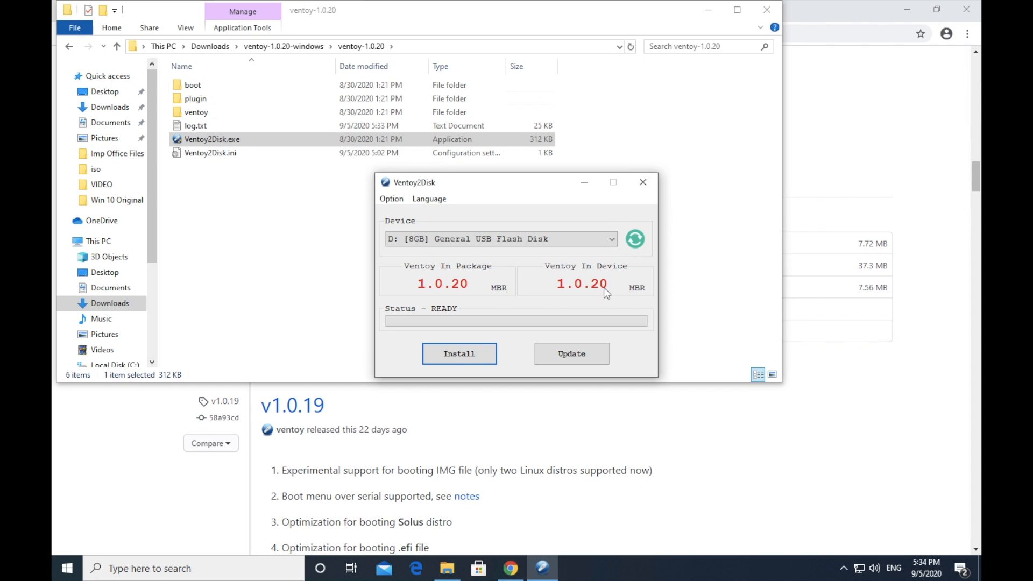
left_click(644, 185)
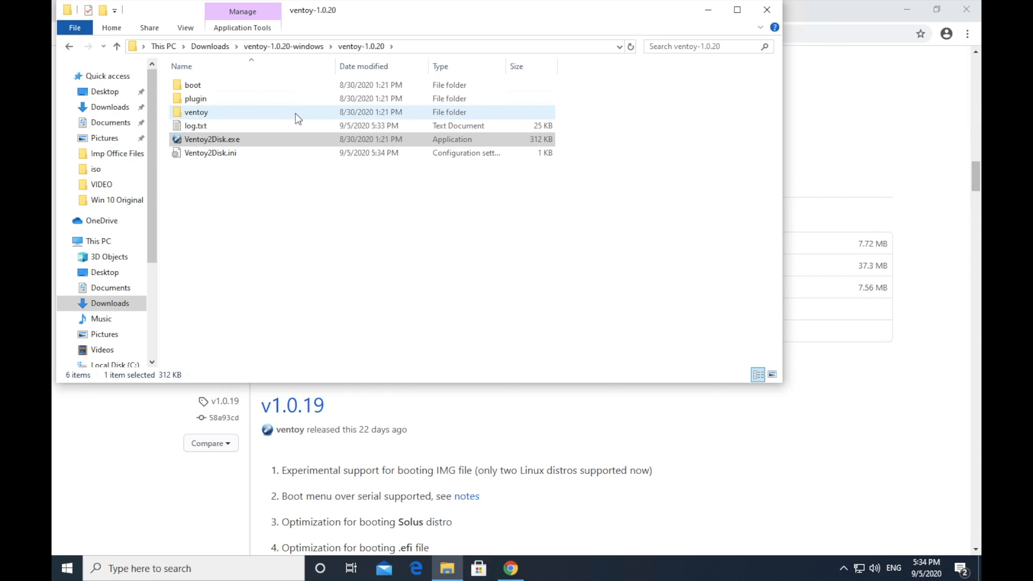
Step: Copy the kali-linux-2020.1-installer-amd64.iso and SW_DVD9_Win_Pro_10 ISO files from the Desktop's iso folder to the Ventoy (D:) drive
left_click(96, 168)
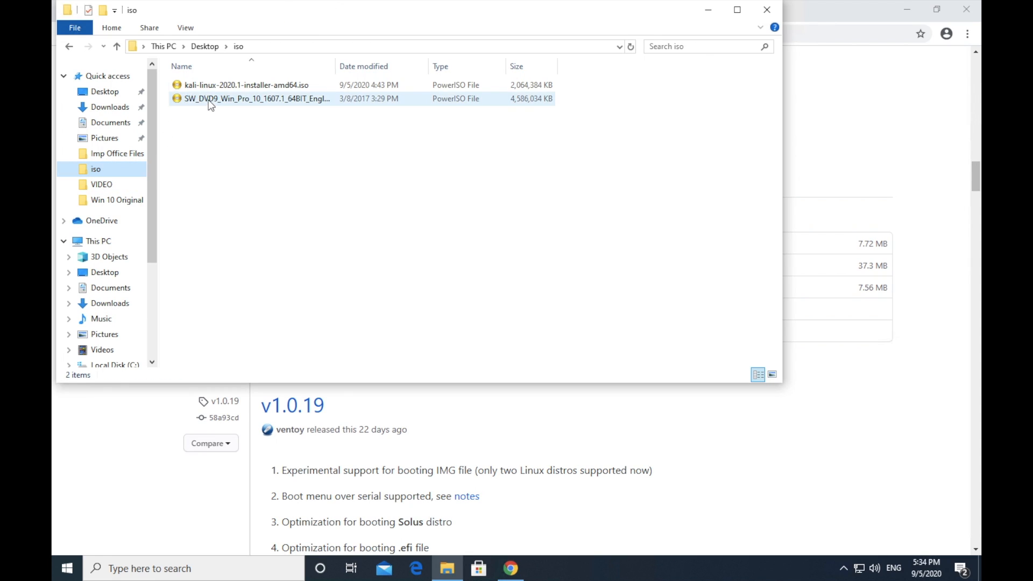
left_click(238, 100)
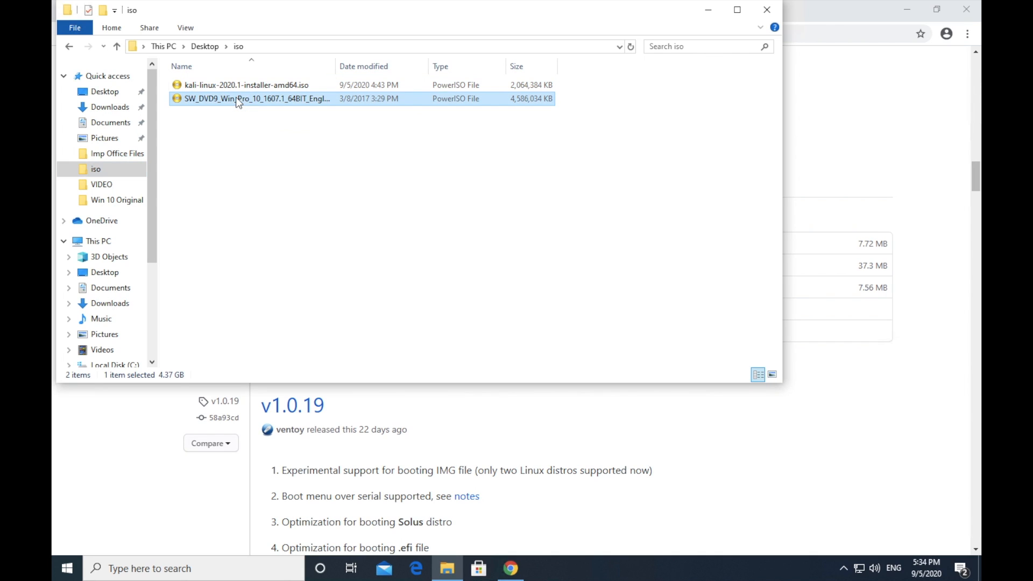
left_click_drag(231, 131, 244, 85)
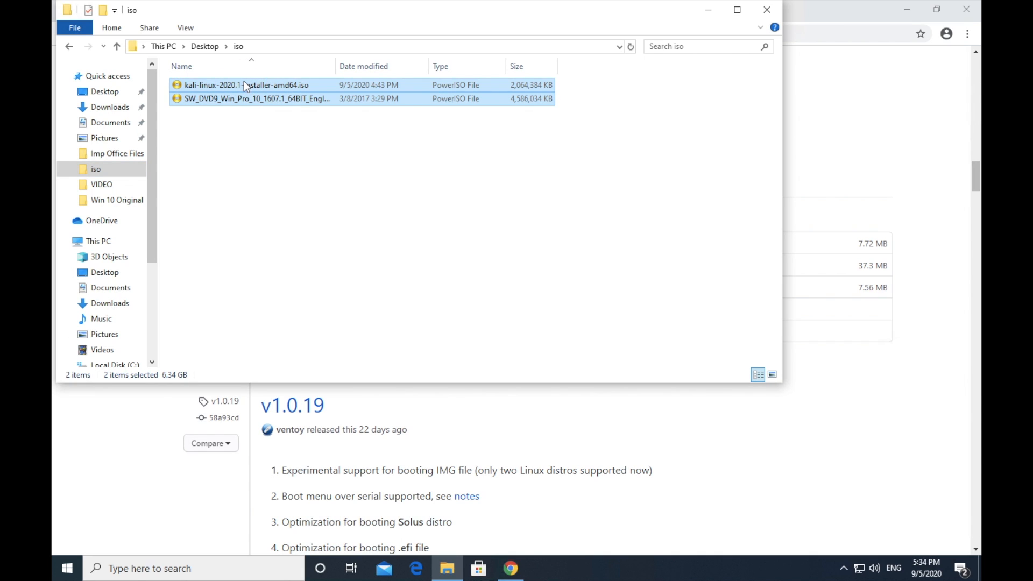
right_click(251, 86)
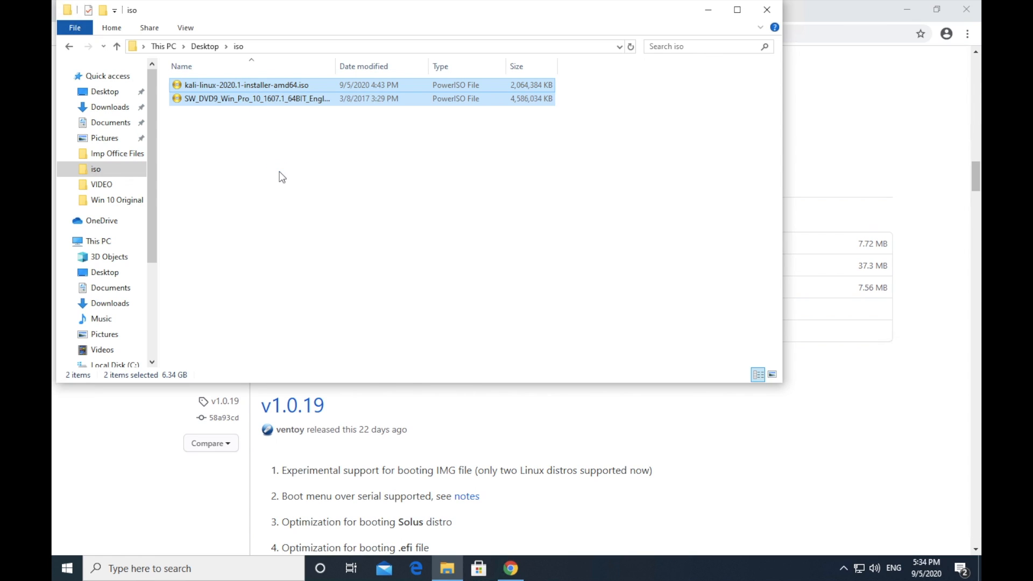
left_click(289, 331)
left_click_drag(154, 242, 153, 307)
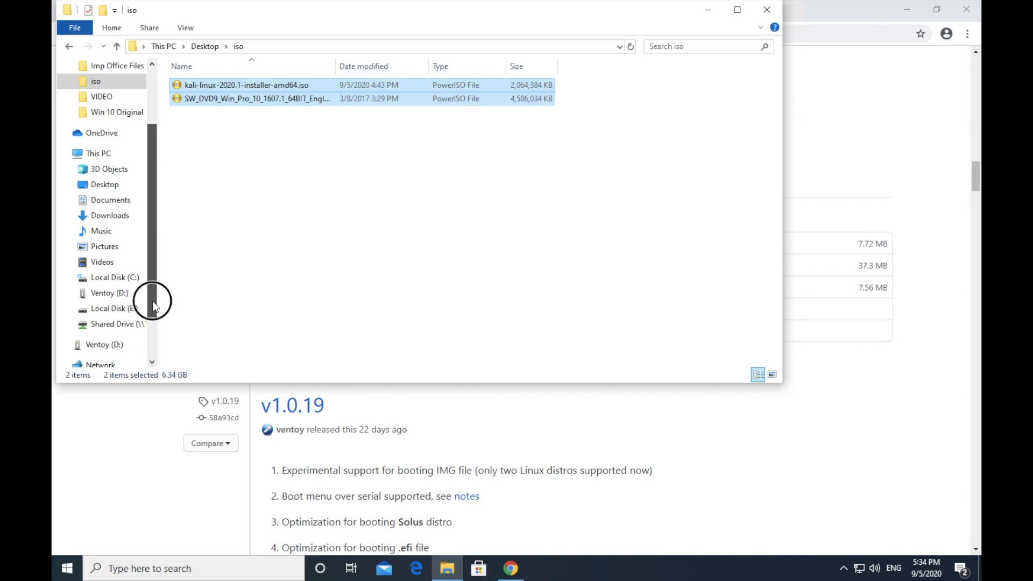
left_click(118, 295)
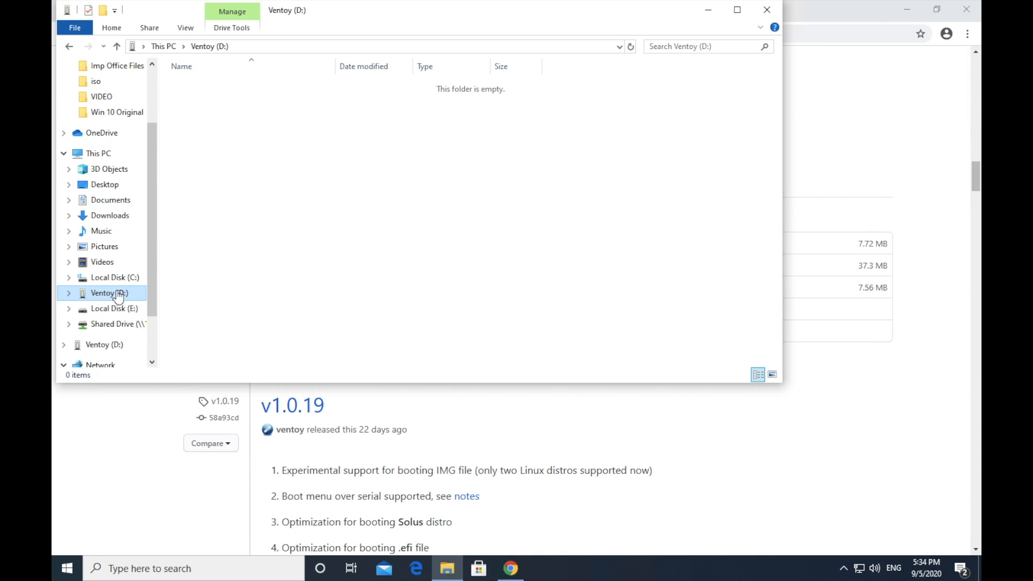
right_click(335, 210)
left_click(372, 297)
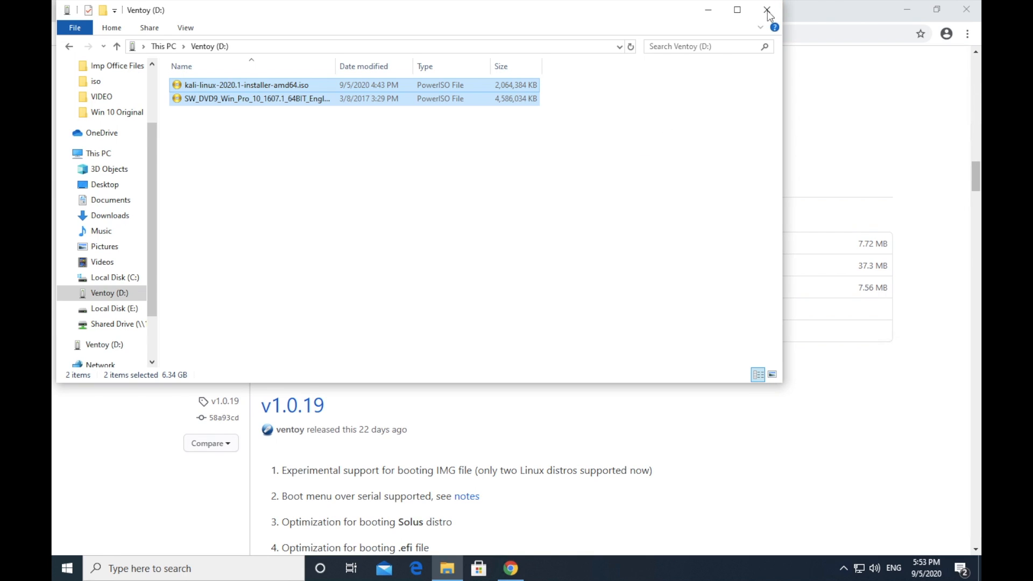
Step: Open the Ventoy (D:) drive in a new File Explorer window and check the copied Kali and Windows 10 ISO files
left_click(767, 10)
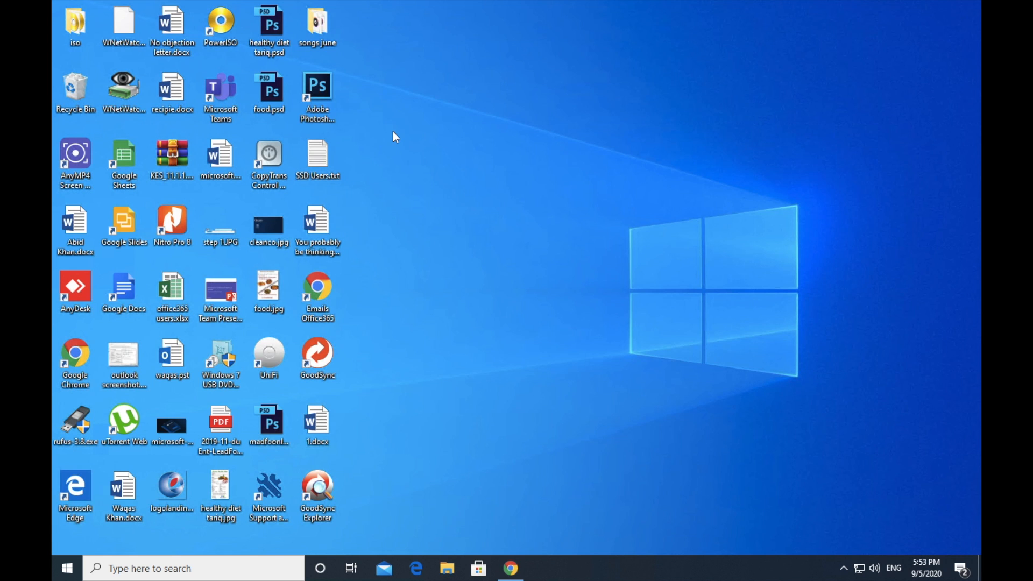
key("super+e")
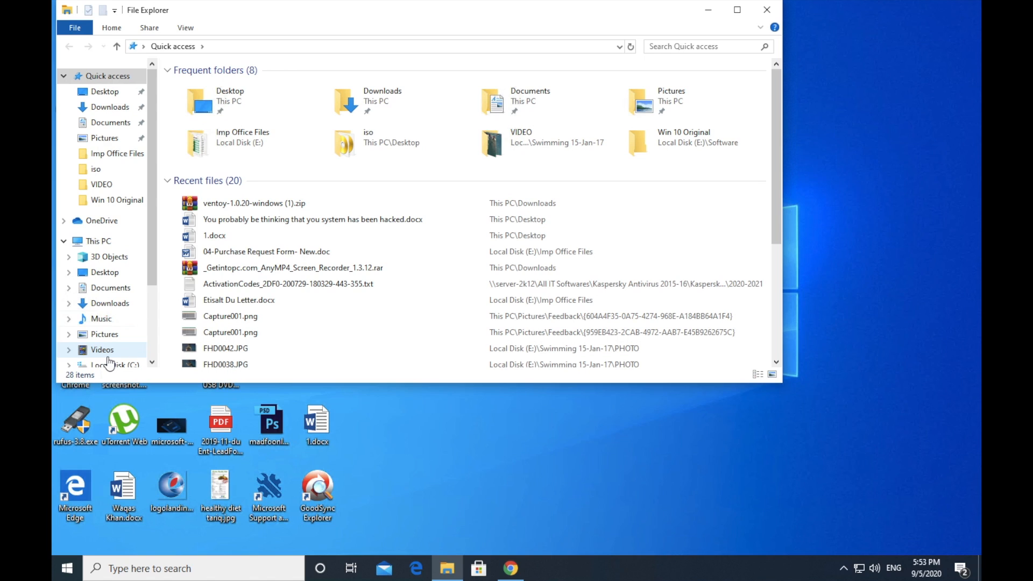
left_click_drag(154, 266, 154, 322)
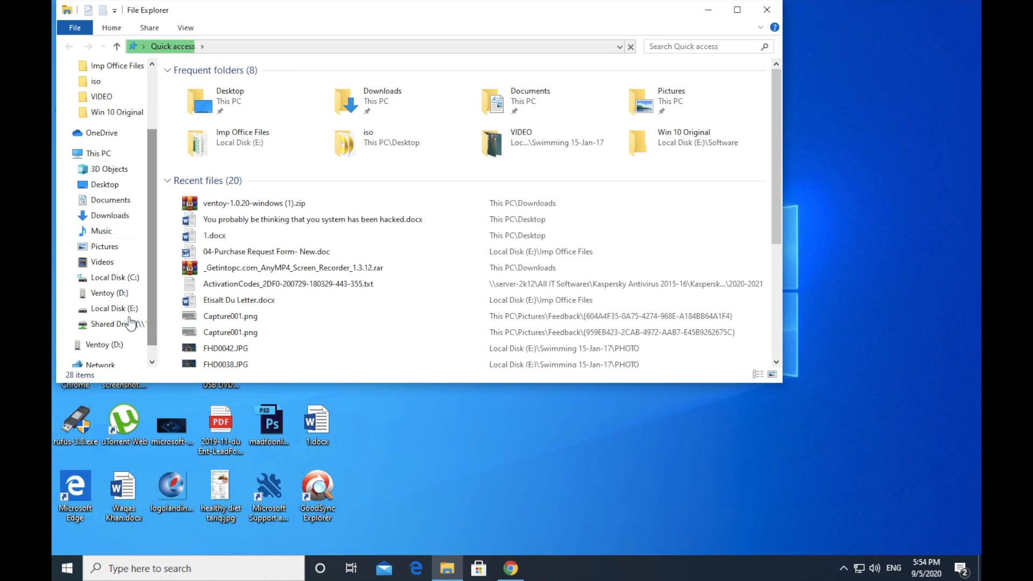
left_click(130, 294)
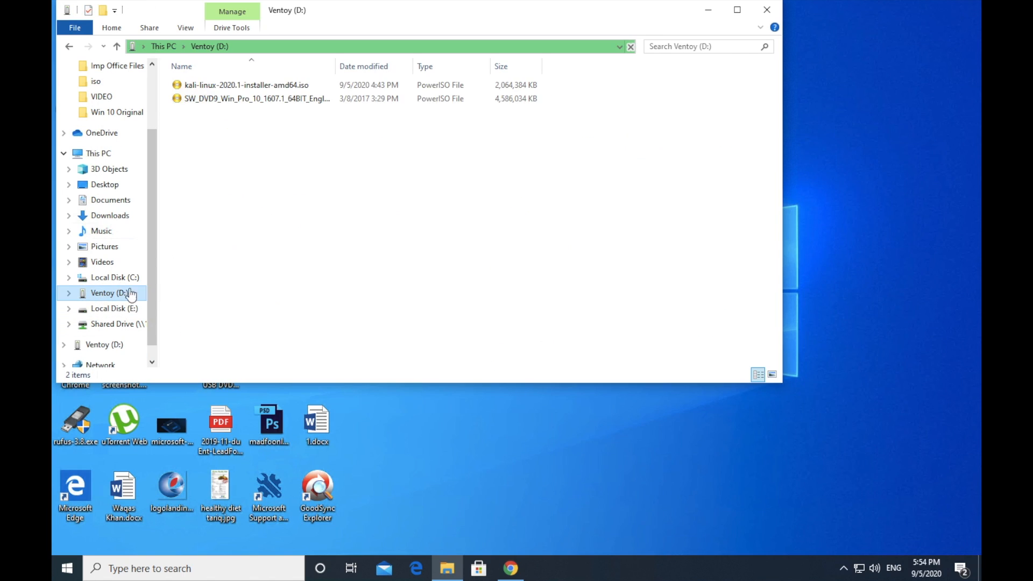
left_click(232, 101)
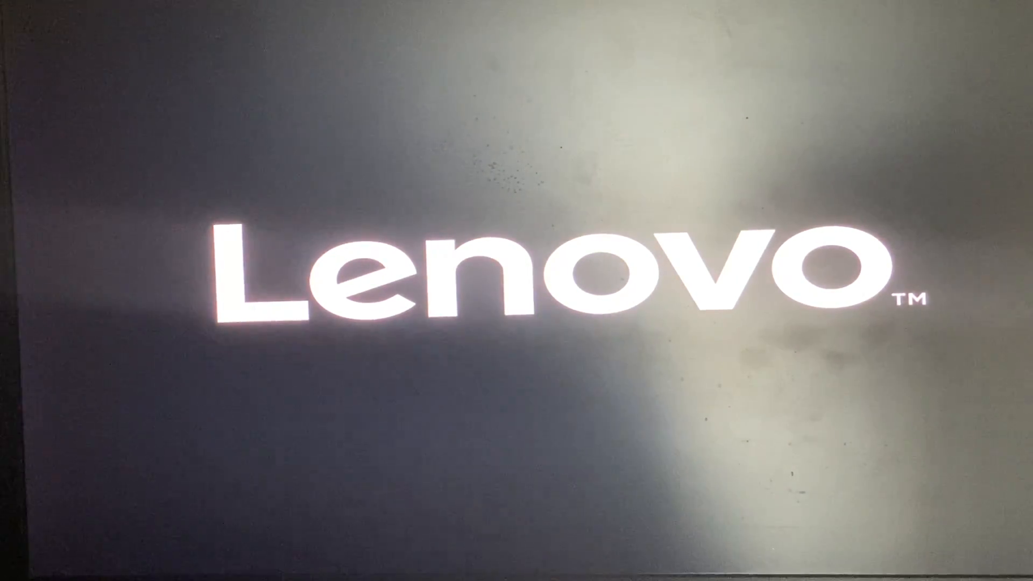
Step: Bring up the startup device menu at boot and start from UEFI: General USB Flash Disk 1100, Partition 2
key("F12")
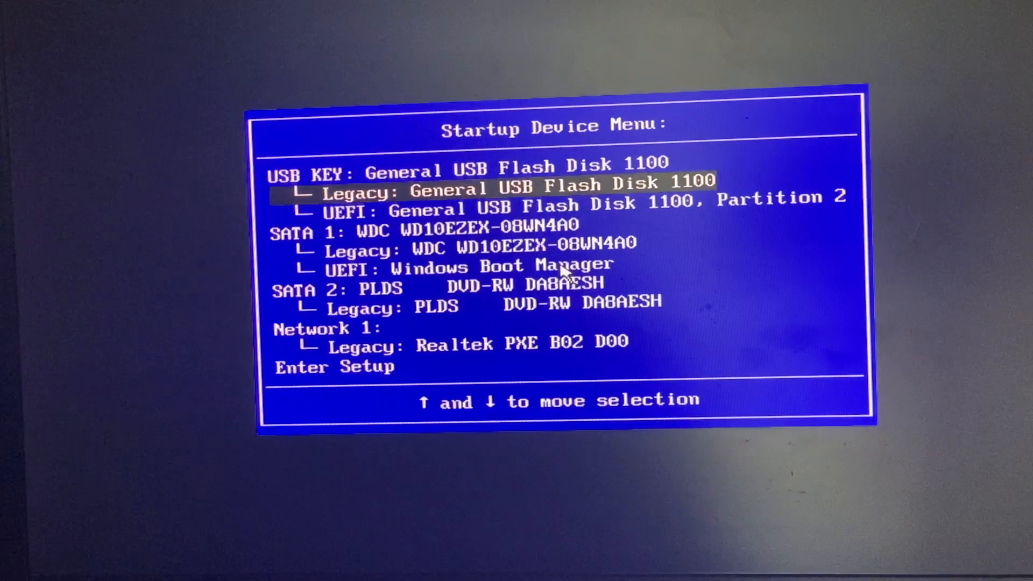
key("Down")
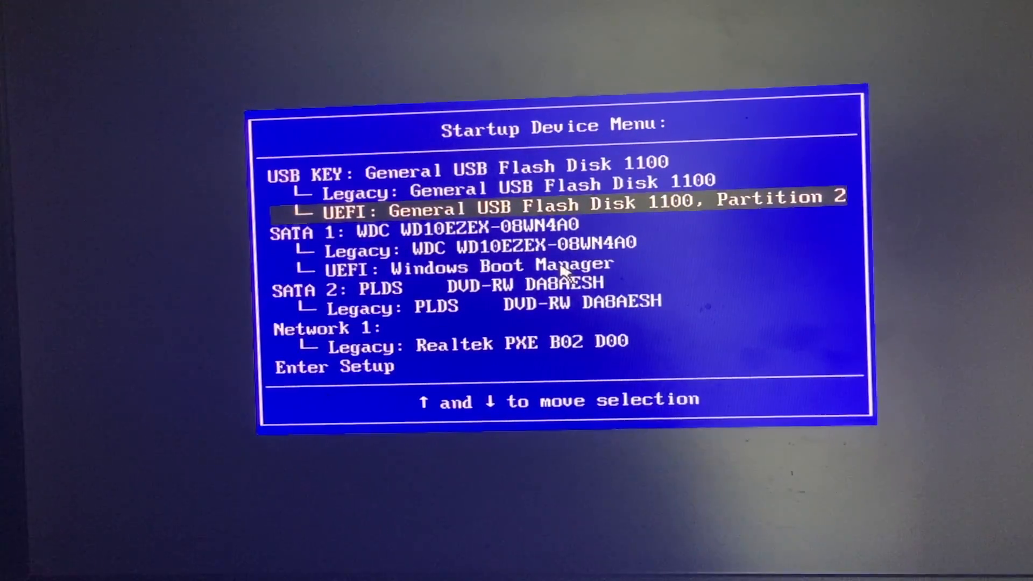
key("Up")
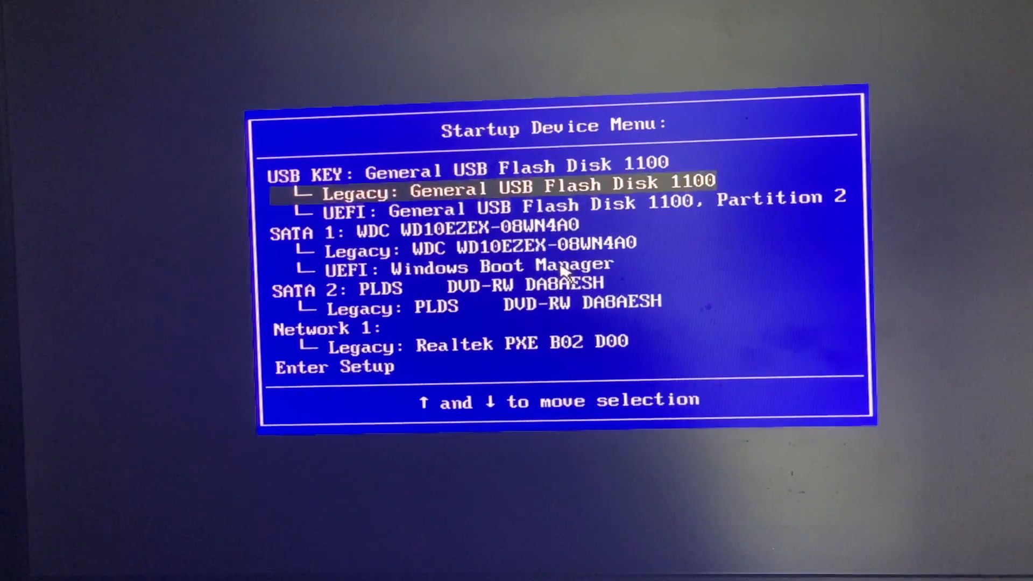
key("Down")
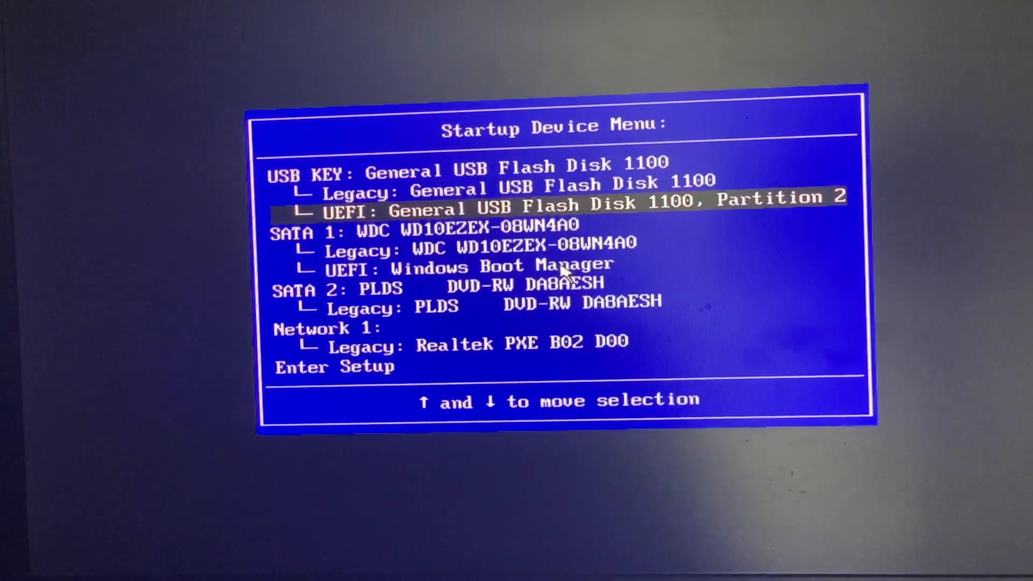
key("Return")
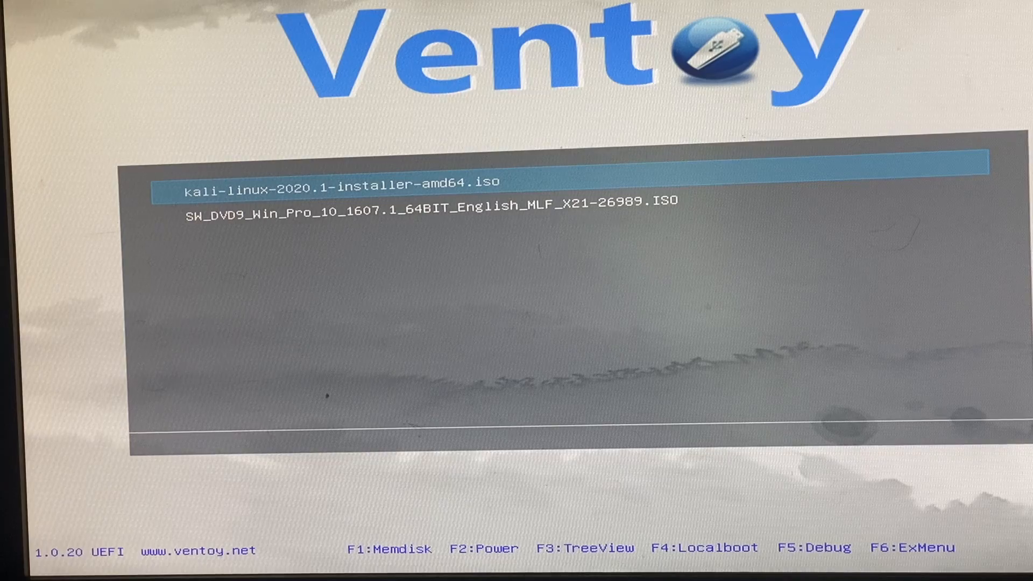
Step: Compare the two images in the Ventoy boot menu and boot SW_DVD9_Win_Pro_10_1607.1_64BIT_English_MLF_X21-26989.ISO
key("Down")
key("Up")
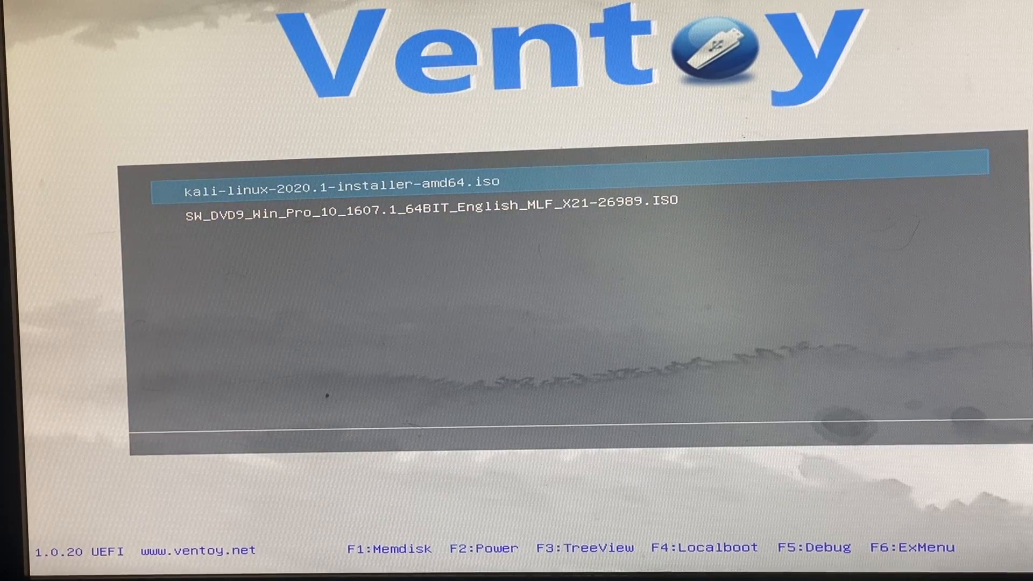
key("Down")
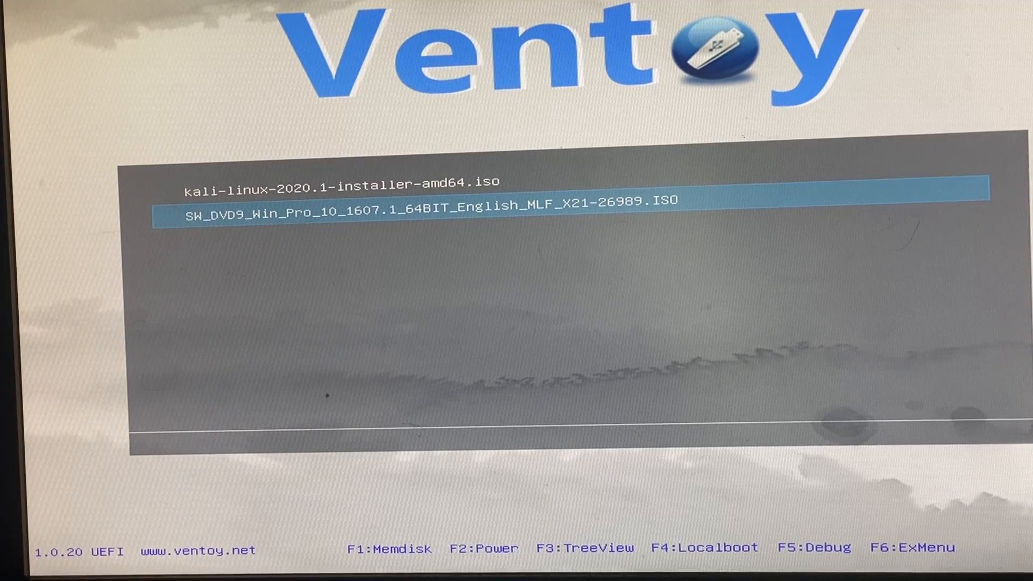
key("Up")
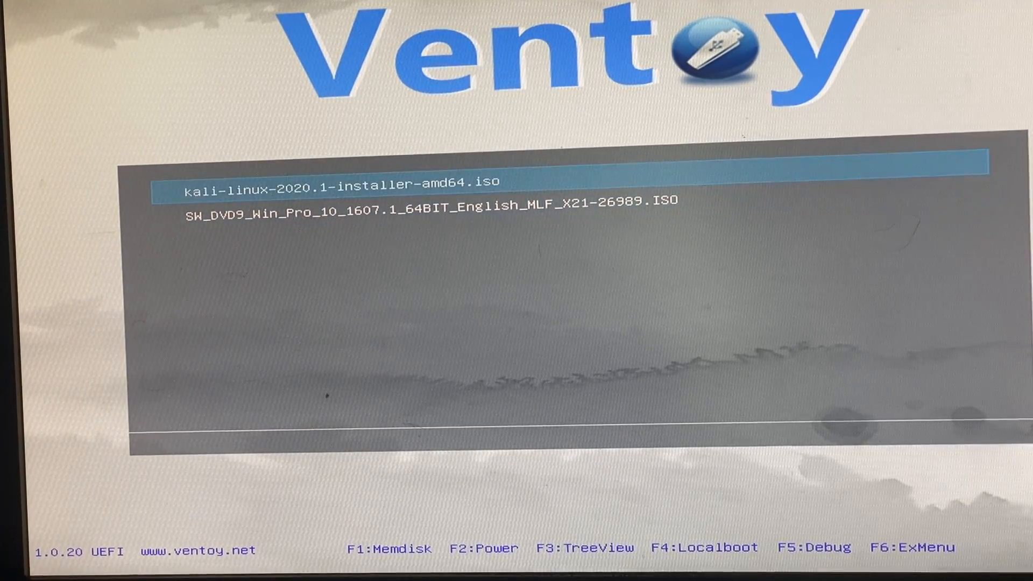
key("Down")
key("Up")
key("Down")
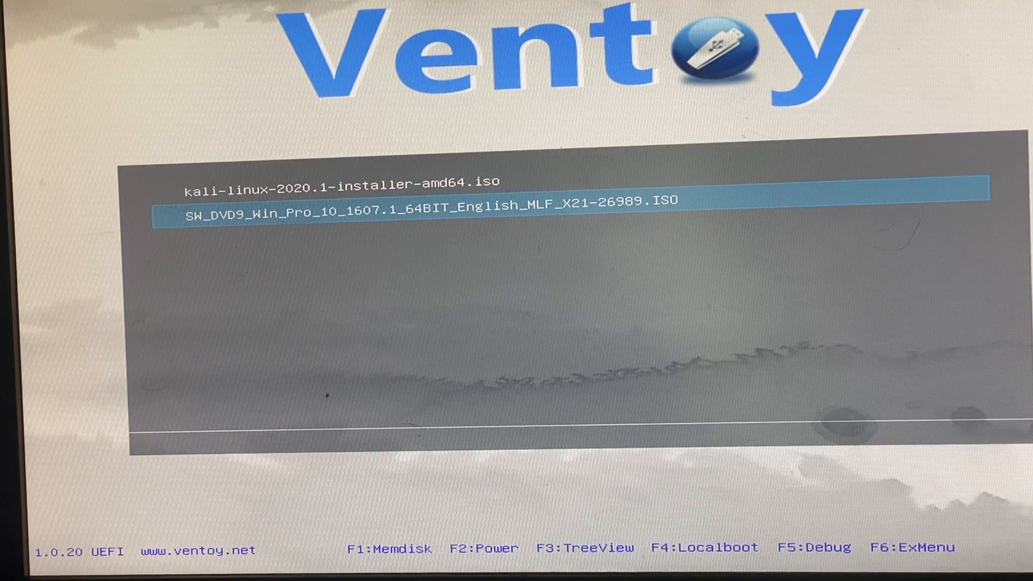
key("Return")
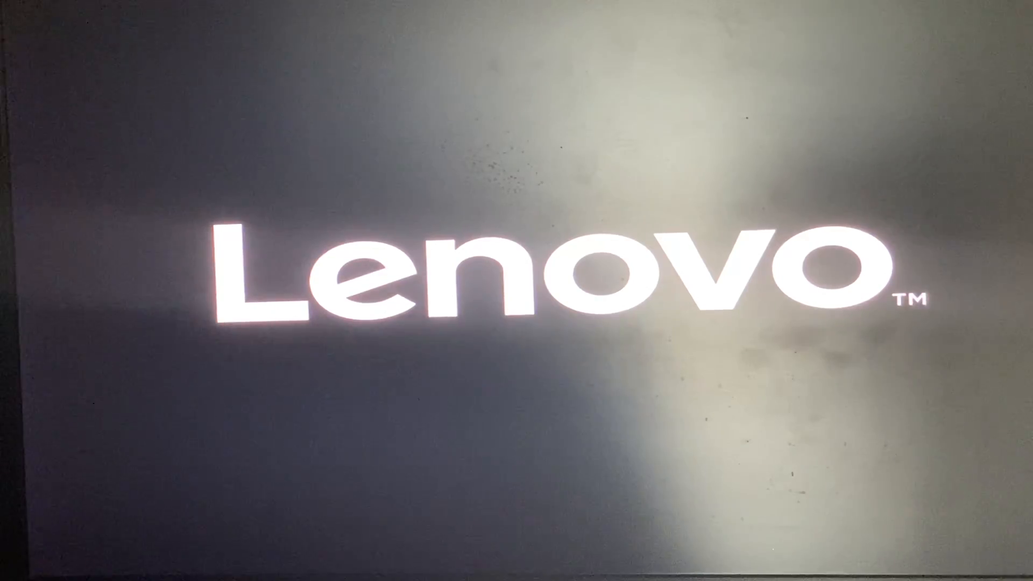
Step: Boot kali-linux-2020.1-installer-amd64.iso from the UEFI entry of the USB flash disk and start the Graphical install
key("Down")
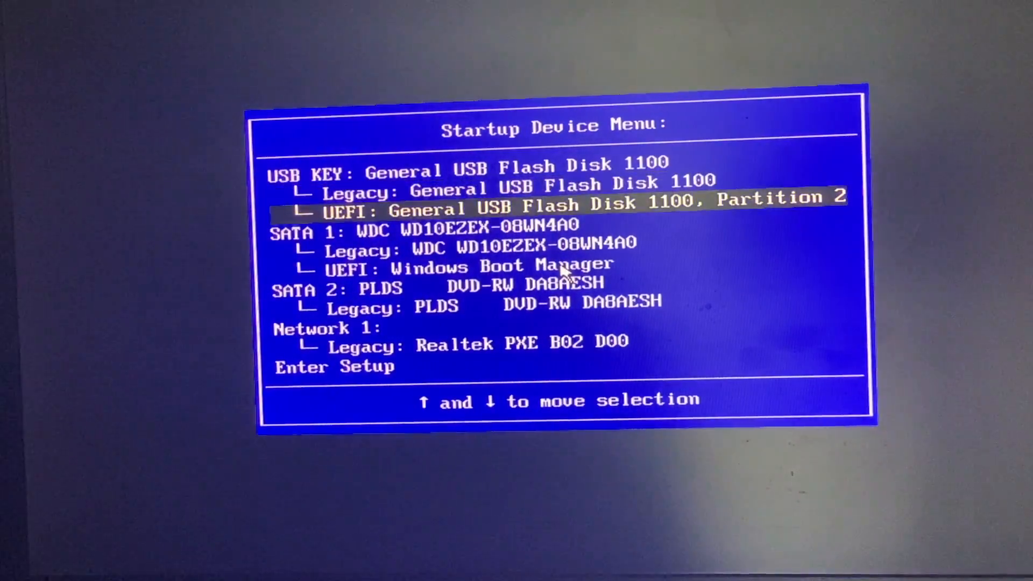
key("Return")
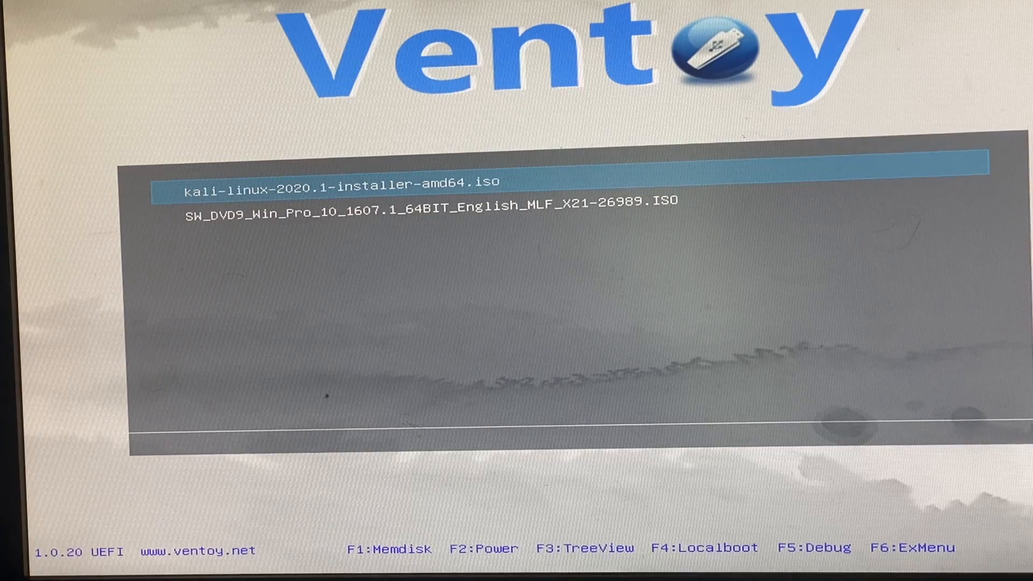
key("Return")
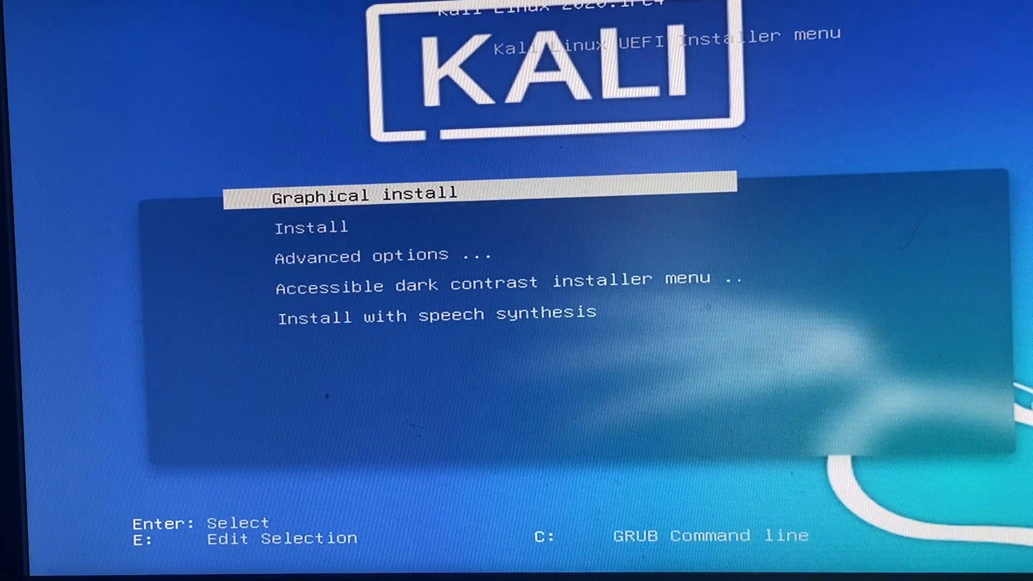
key("Return")
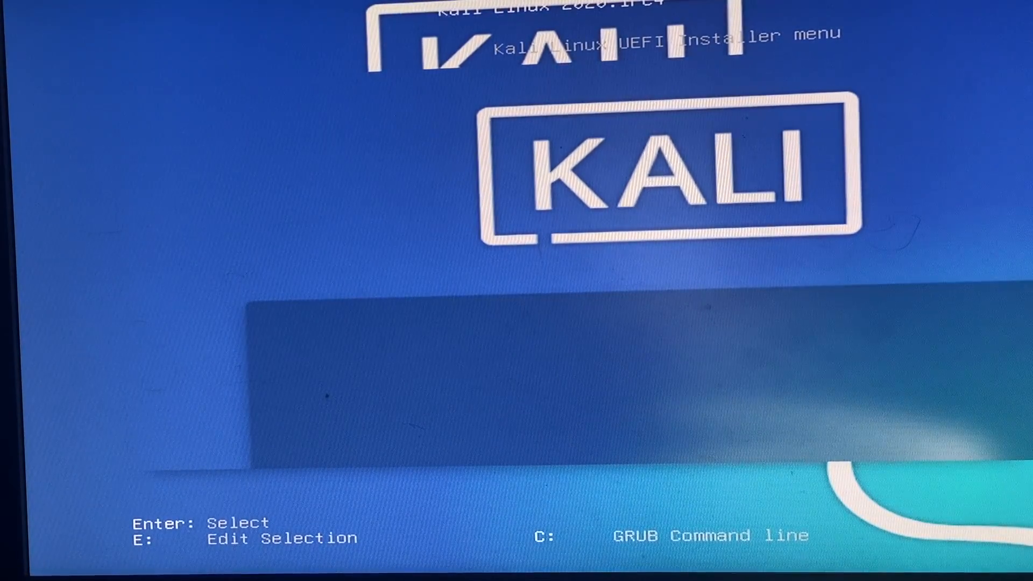